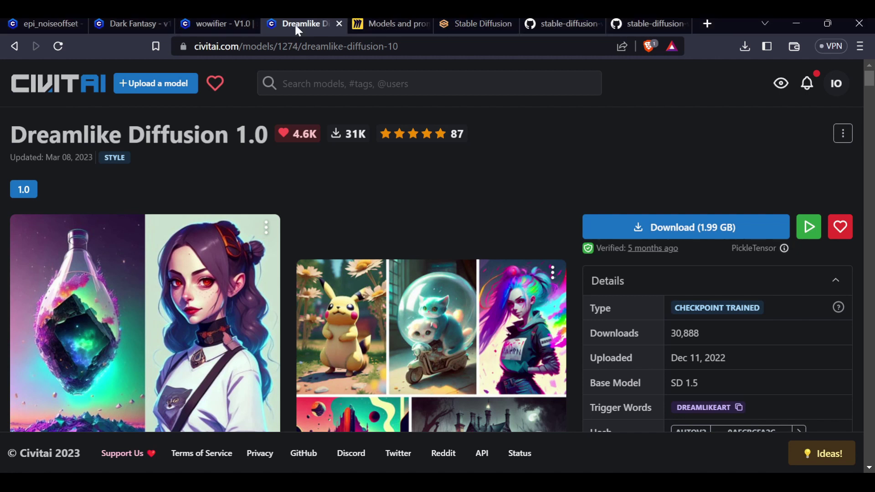
Bring up the wowifier V1.0 LoRA page and scroll through its description, gallery and creator details.
{"action": "scroll", "coordinate": [397, 171], "scroll_direction": "down", "scroll_amount": 5}
{"action": "scroll", "coordinate": [387, 166], "scroll_direction": "down", "scroll_amount": 7}
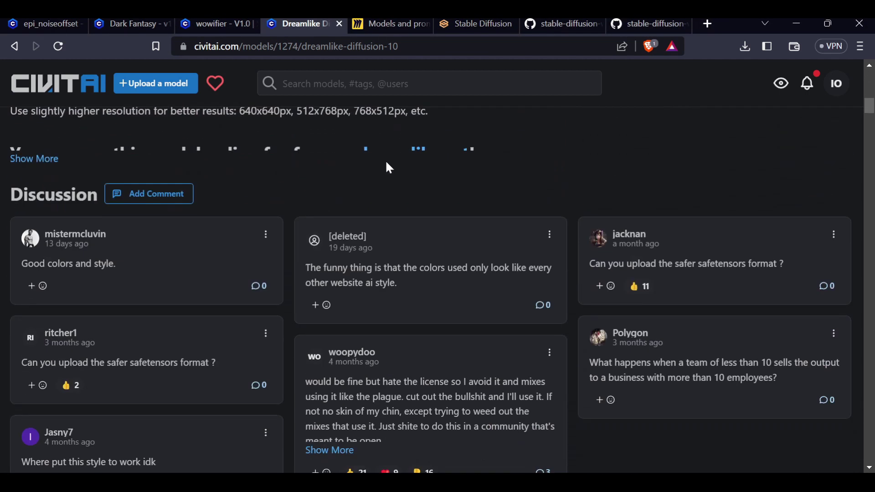
{"action": "scroll", "coordinate": [382, 164], "scroll_direction": "up", "scroll_amount": 5}
{"action": "scroll", "coordinate": [382, 164], "scroll_direction": "down", "scroll_amount": 2}
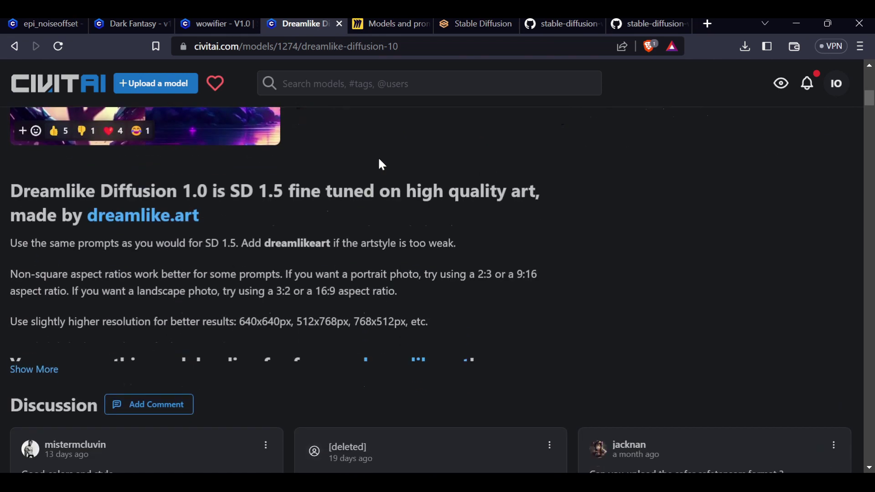
{"action": "scroll", "coordinate": [397, 159], "scroll_direction": "up", "scroll_amount": 8}
{"action": "left_click", "coordinate": [219, 24]}
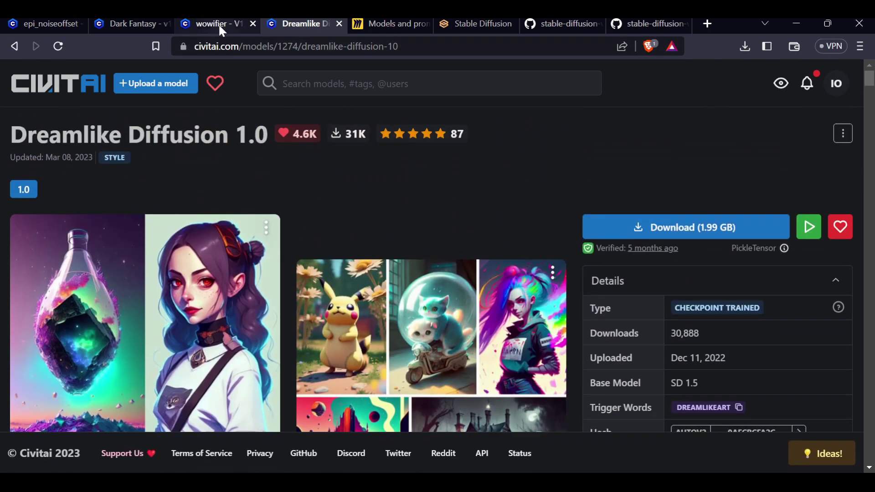
{"action": "scroll", "coordinate": [403, 162], "scroll_direction": "down", "scroll_amount": 7}
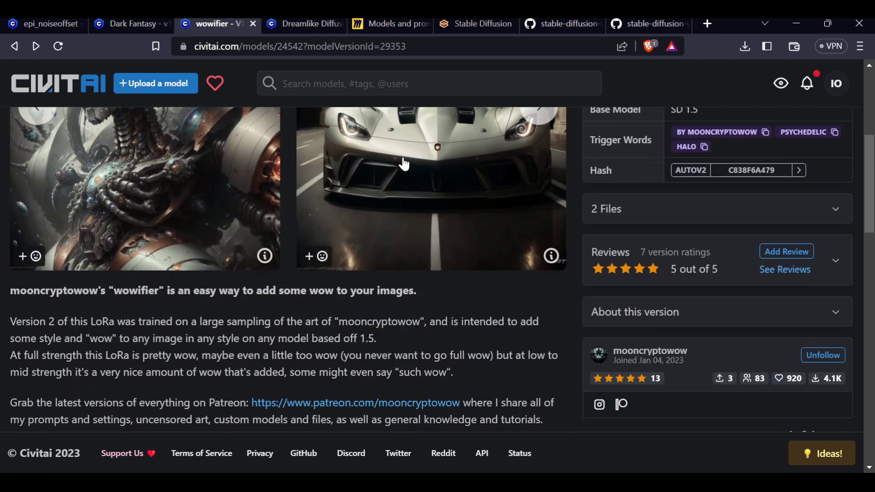
{"action": "scroll", "coordinate": [403, 162], "scroll_direction": "up", "scroll_amount": 7}
{"action": "scroll", "coordinate": [403, 159], "scroll_direction": "down", "scroll_amount": 12}
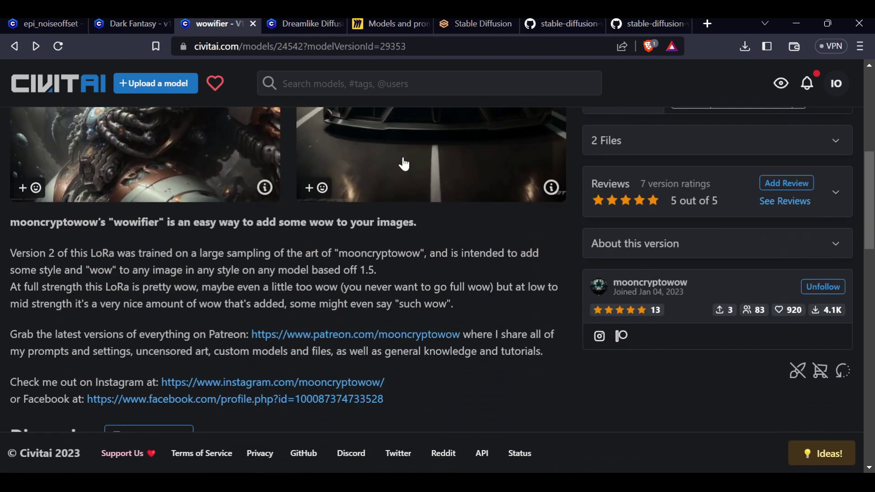
{"action": "scroll", "coordinate": [401, 163], "scroll_direction": "down", "scroll_amount": 3}
{"action": "scroll", "coordinate": [394, 155], "scroll_direction": "up", "scroll_amount": 15}
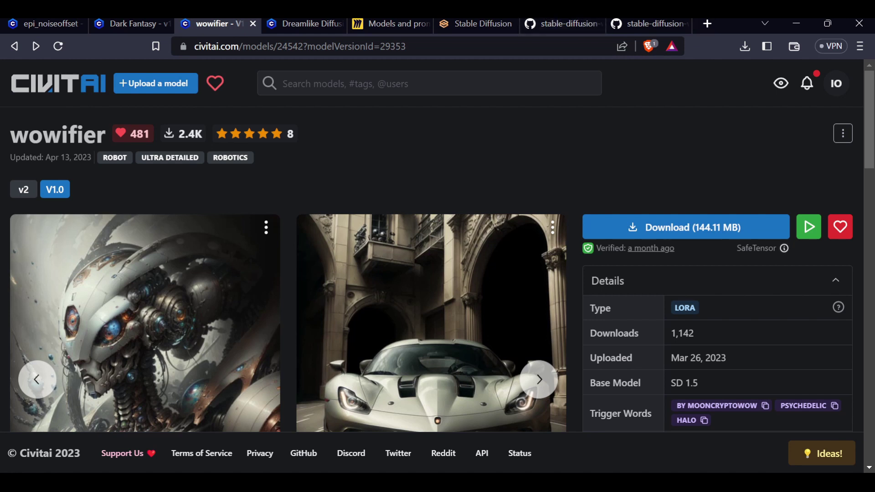
Go to the GitHub pixel_art folder and scroll through its README examples.
{"action": "left_click", "coordinate": [564, 22]}
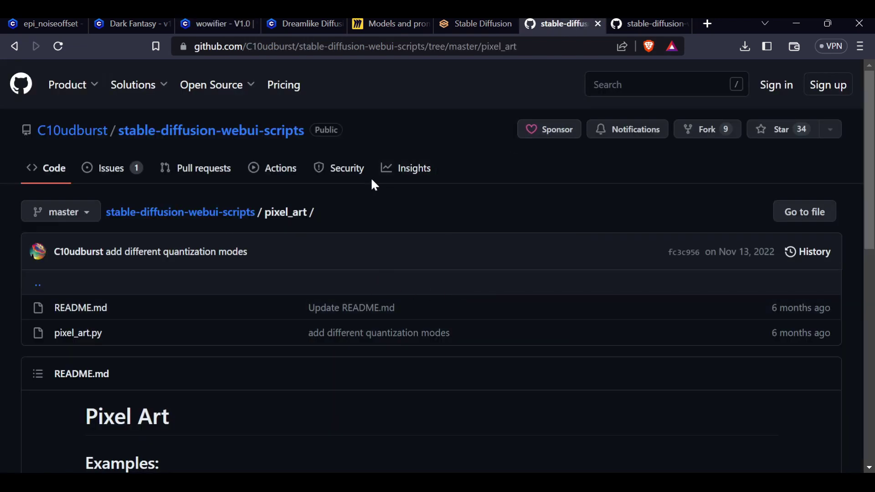
{"action": "scroll", "coordinate": [468, 175], "scroll_direction": "down", "scroll_amount": 5}
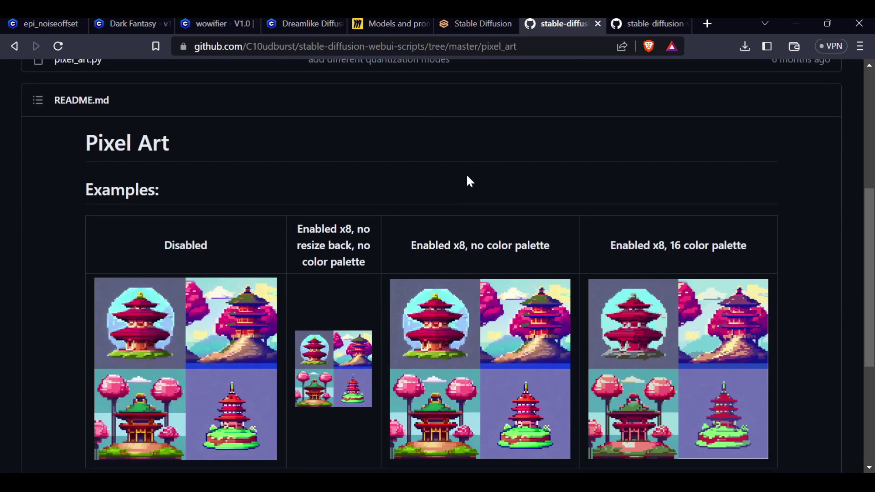
{"action": "scroll", "coordinate": [470, 181], "scroll_direction": "down", "scroll_amount": 3}
{"action": "scroll", "coordinate": [474, 180], "scroll_direction": "down", "scroll_amount": 2}
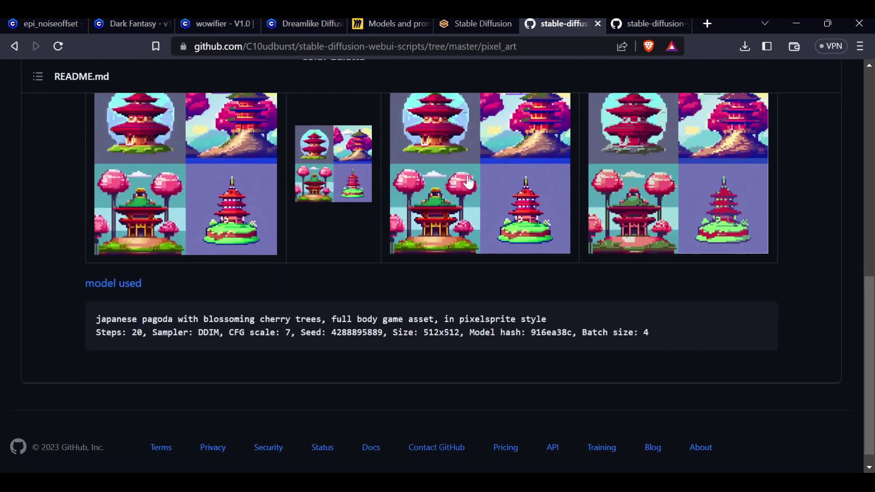
{"action": "scroll", "coordinate": [467, 190], "scroll_direction": "up", "scroll_amount": 3}
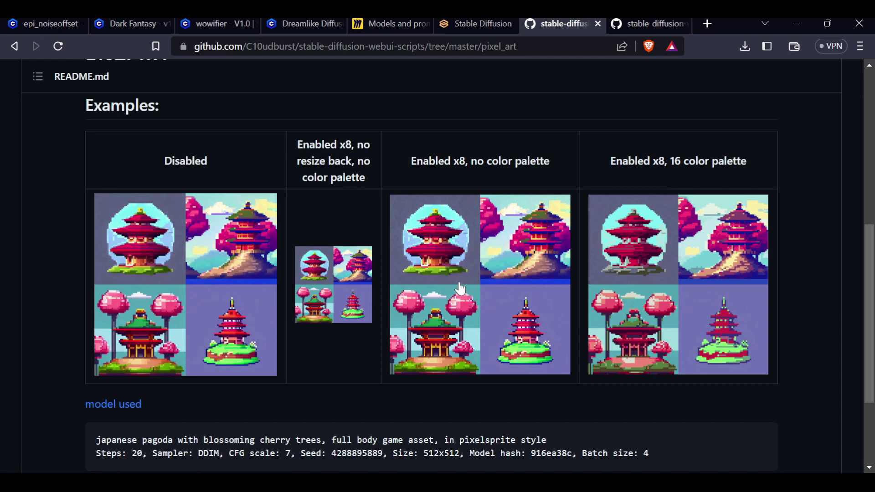
{"action": "scroll", "coordinate": [461, 287], "scroll_direction": "up", "scroll_amount": 7}
{"action": "scroll", "coordinate": [458, 282], "scroll_direction": "down", "scroll_amount": 6}
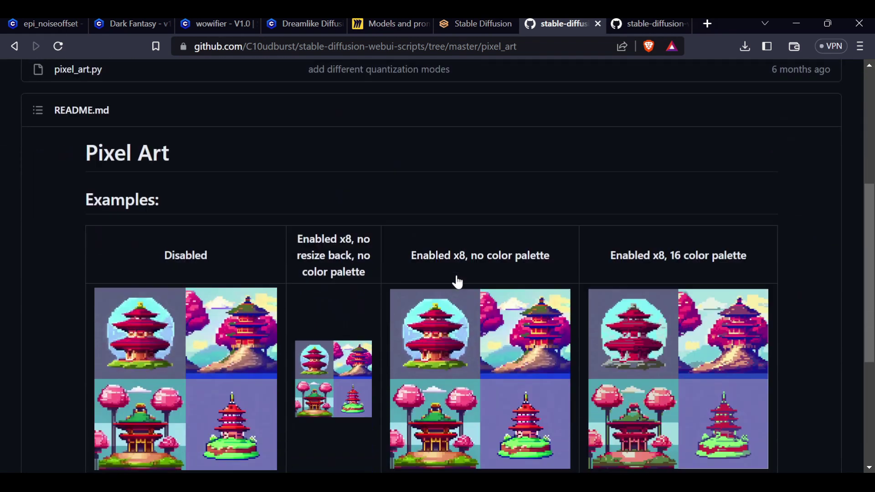
{"action": "scroll", "coordinate": [456, 278], "scroll_direction": "down", "scroll_amount": 3}
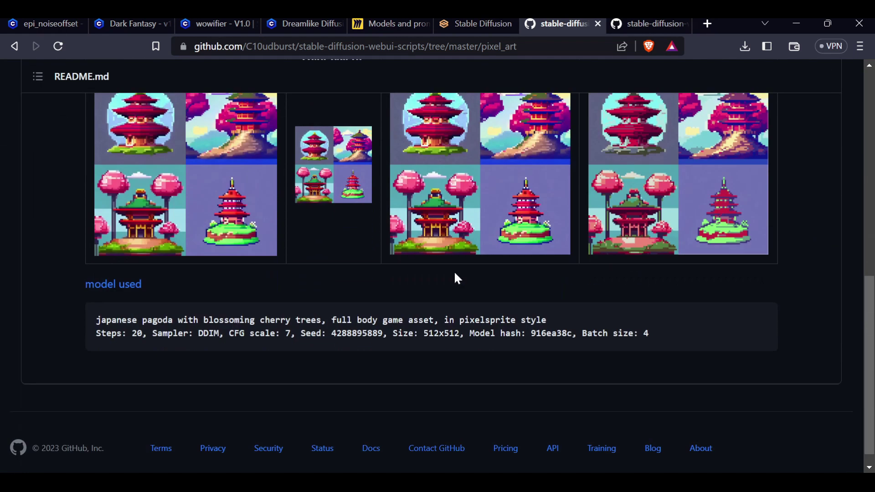
{"action": "scroll", "coordinate": [455, 273], "scroll_direction": "up", "scroll_amount": 10}
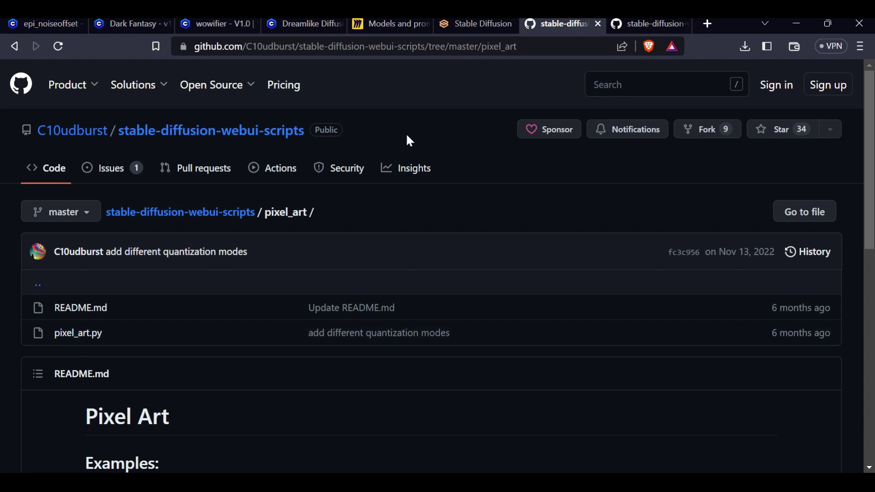
Glance at pixel_art.py, return to the folder, and bring up the repository's file finder.
{"action": "left_click", "coordinate": [630, 22]}
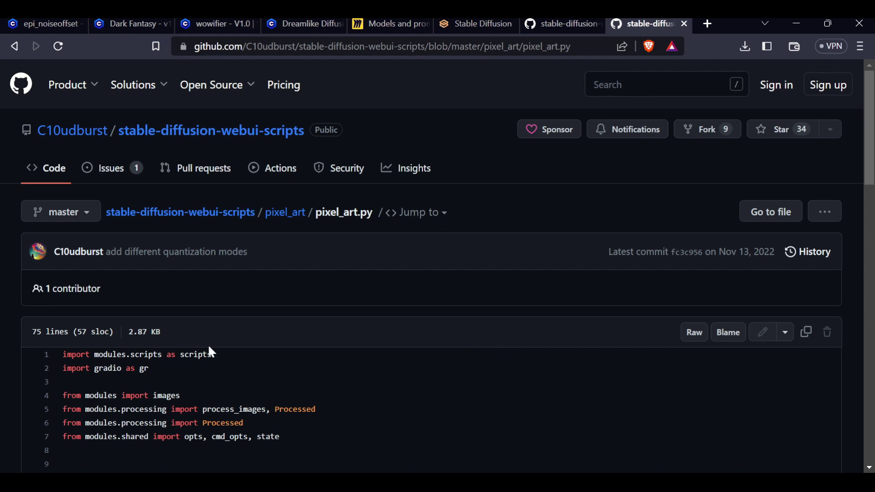
{"action": "left_click", "coordinate": [558, 23]}
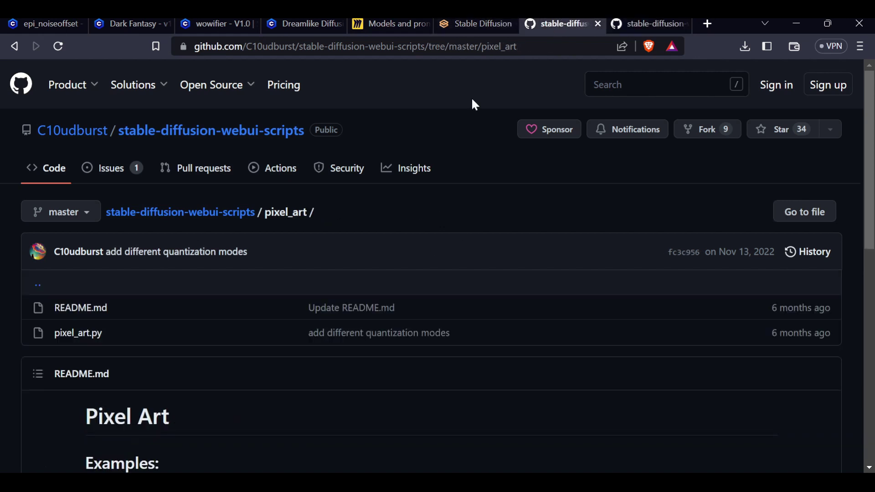
{"action": "scroll", "coordinate": [407, 291], "scroll_direction": "down", "scroll_amount": 6}
{"action": "scroll", "coordinate": [401, 310], "scroll_direction": "up", "scroll_amount": 6}
{"action": "left_click", "coordinate": [797, 220]}
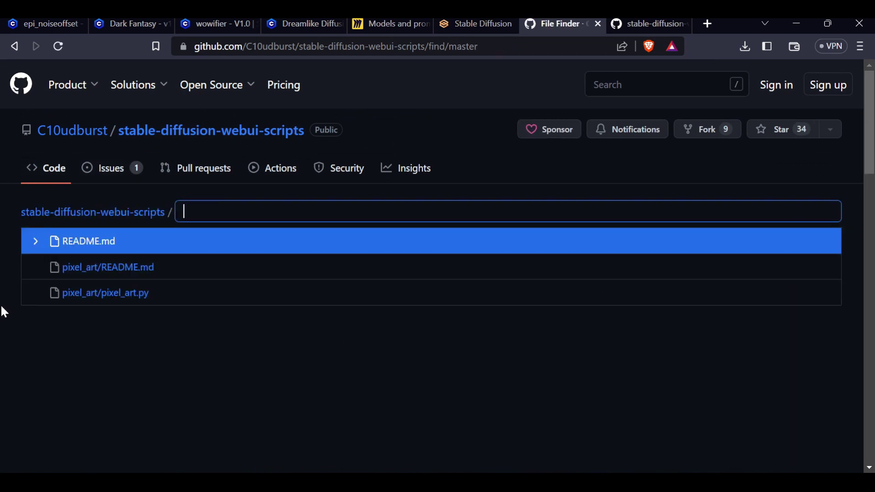
Open pixel_art/pixel_art.py and copy the script's full raw contents.
{"action": "left_click", "coordinate": [113, 295]}
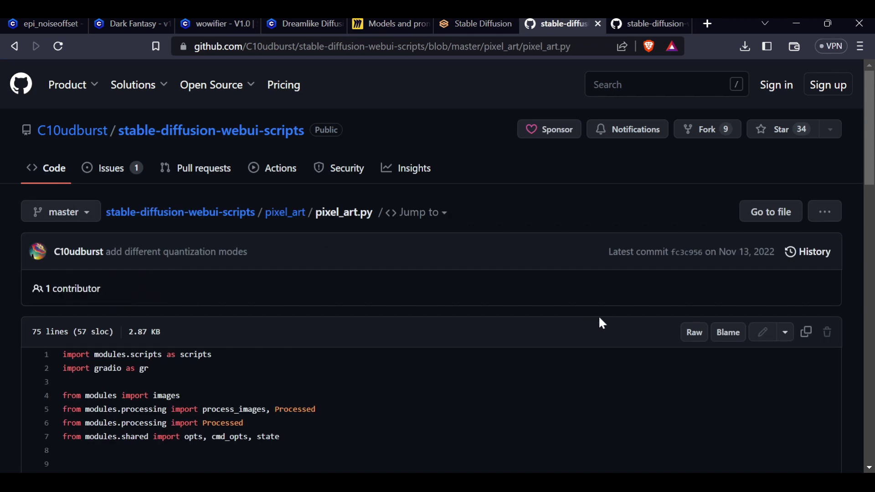
{"action": "left_click", "coordinate": [812, 338]}
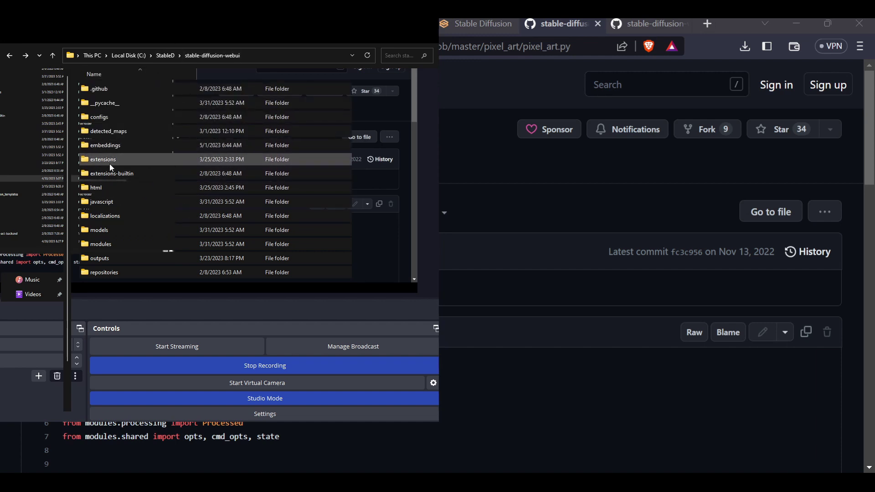
Open the stable-diffusion-webui scripts folder, maximizing then restoring the Explorer window.
{"action": "scroll", "coordinate": [110, 206], "scroll_direction": "down", "scroll_amount": 2}
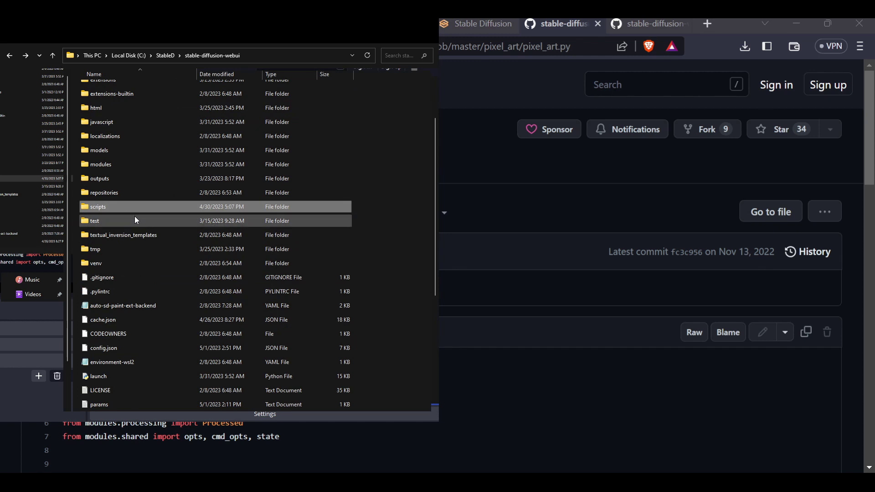
{"action": "scroll", "coordinate": [135, 218], "scroll_direction": "down", "scroll_amount": 2}
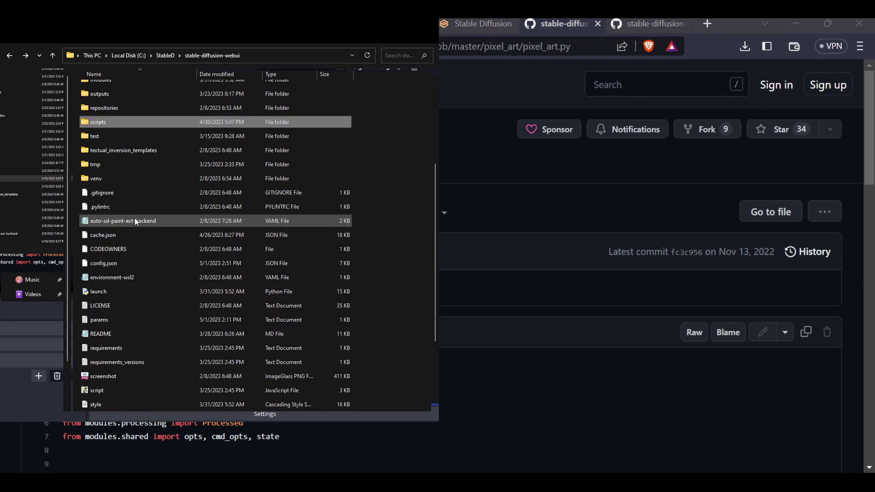
{"action": "scroll", "coordinate": [135, 217], "scroll_direction": "down", "scroll_amount": 3}
{"action": "scroll", "coordinate": [134, 220], "scroll_direction": "up", "scroll_amount": 6}
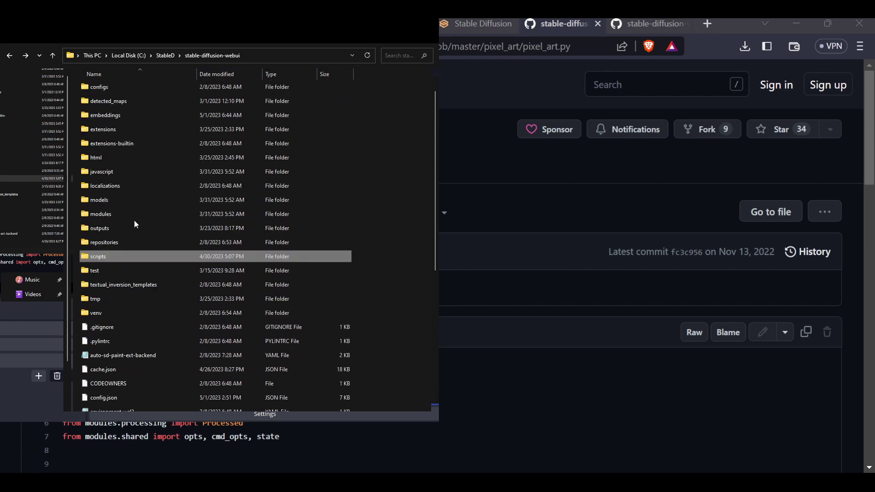
{"action": "double_click", "coordinate": [101, 257]}
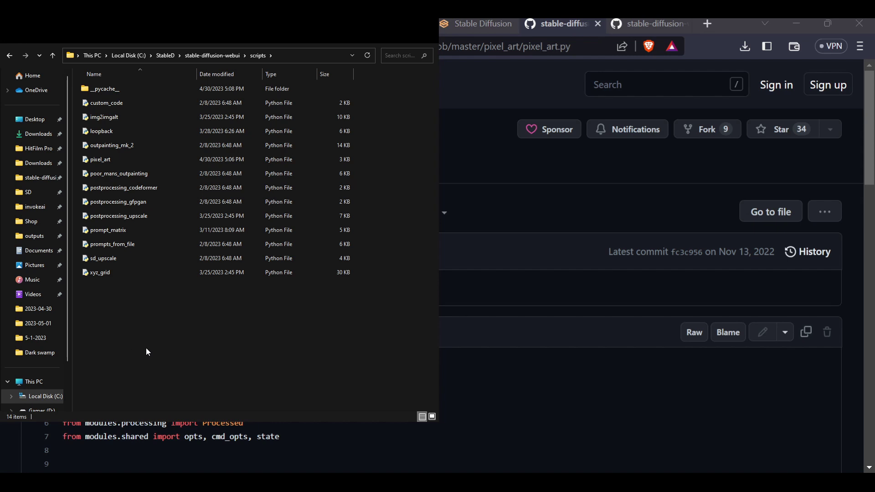
{"action": "double_click", "coordinate": [279, 10]}
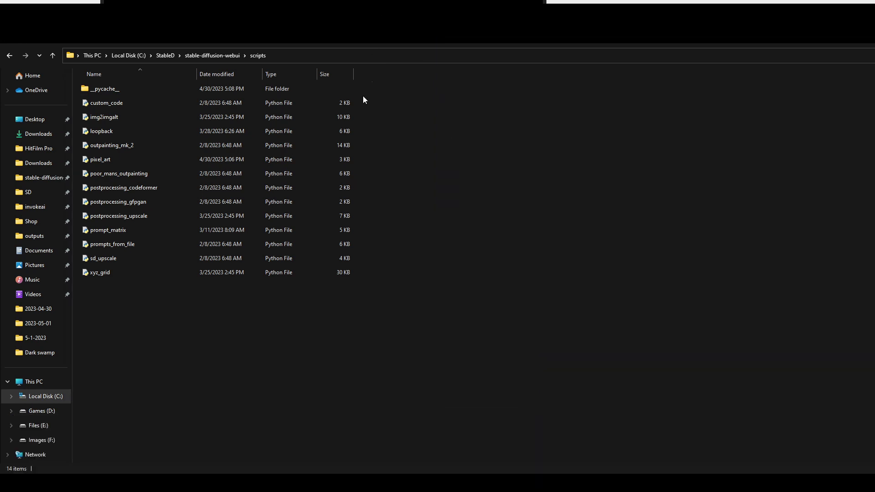
{"action": "double_click", "coordinate": [311, 20]}
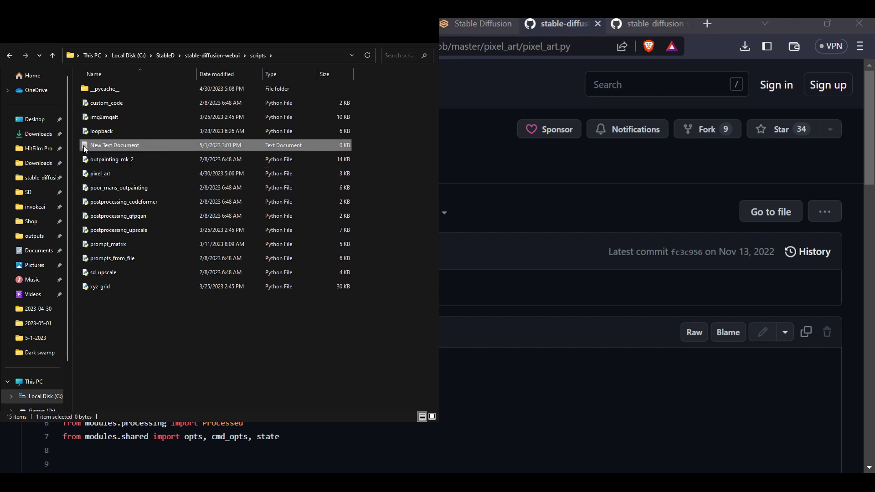
Delete the New Text Document from the scripts folder and close File Explorer.
{"action": "key", "text": "Return"}
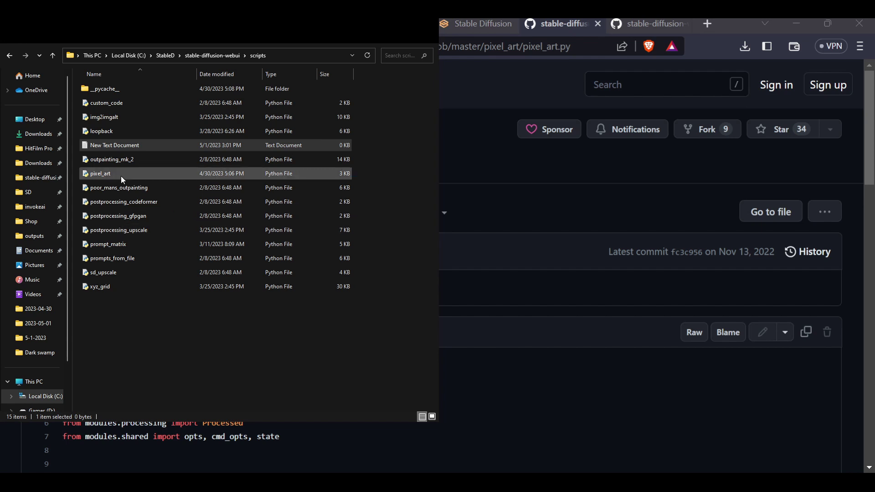
{"action": "left_click", "coordinate": [105, 145]}
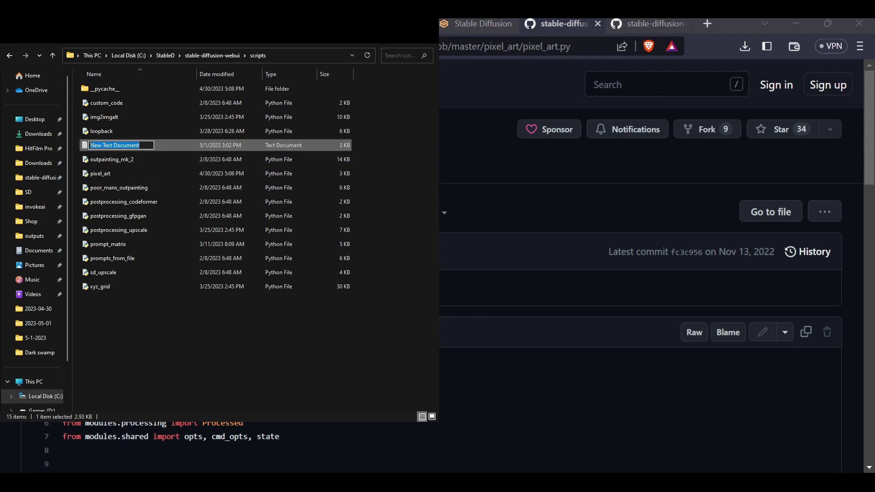
{"action": "left_click", "coordinate": [85, 148]}
{"action": "key", "text": "Delete"}
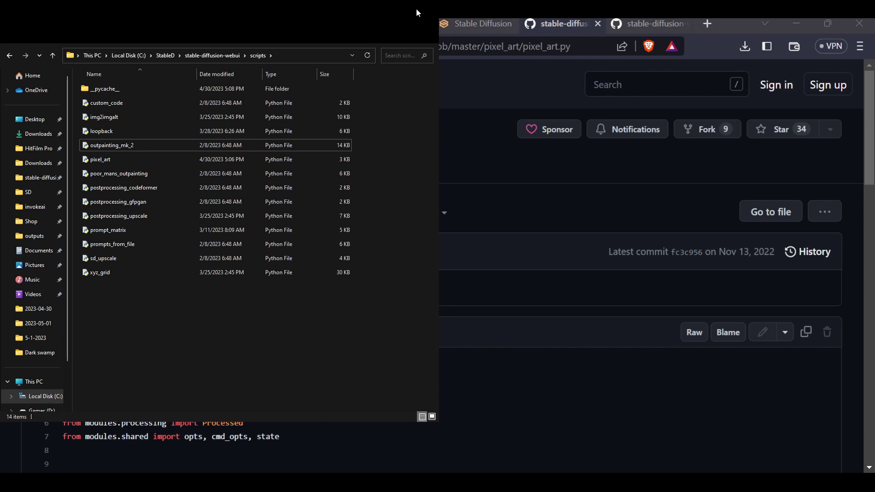
{"action": "left_click", "coordinate": [428, 6]}
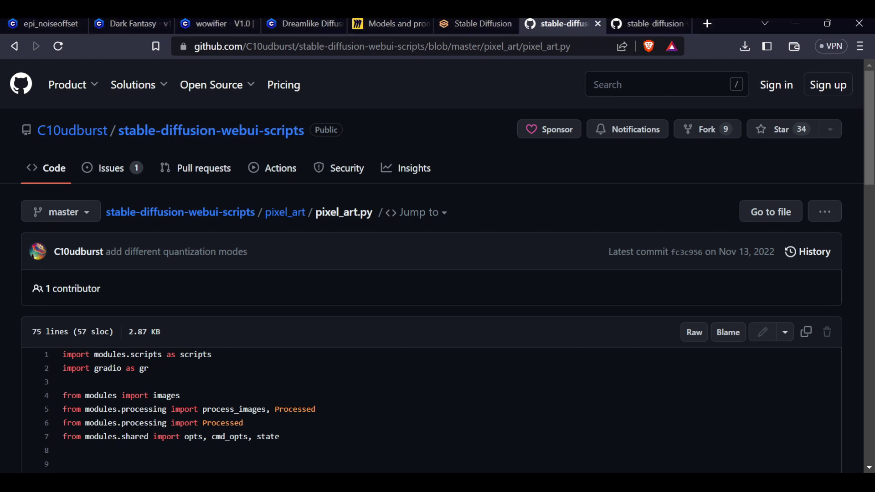
Return to the Stable Diffusion web UI after a brief look back at pixel_art.py.
{"action": "left_click", "coordinate": [503, 23]}
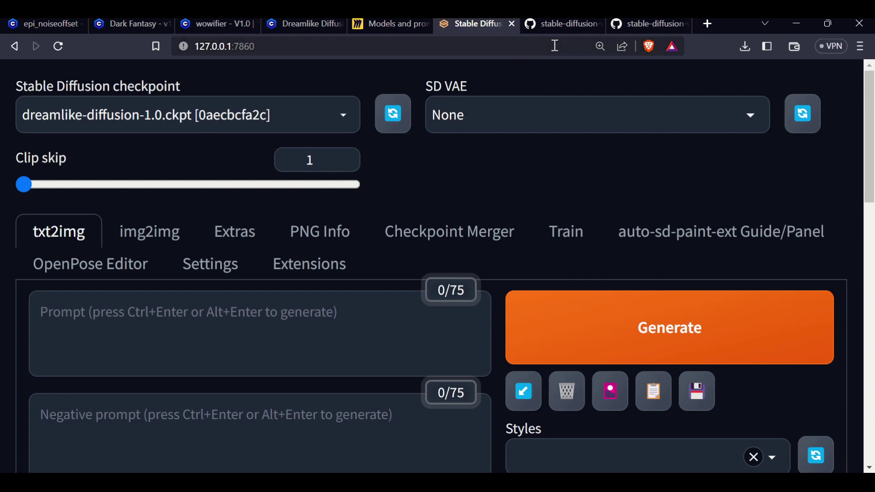
{"action": "left_click", "coordinate": [629, 26]}
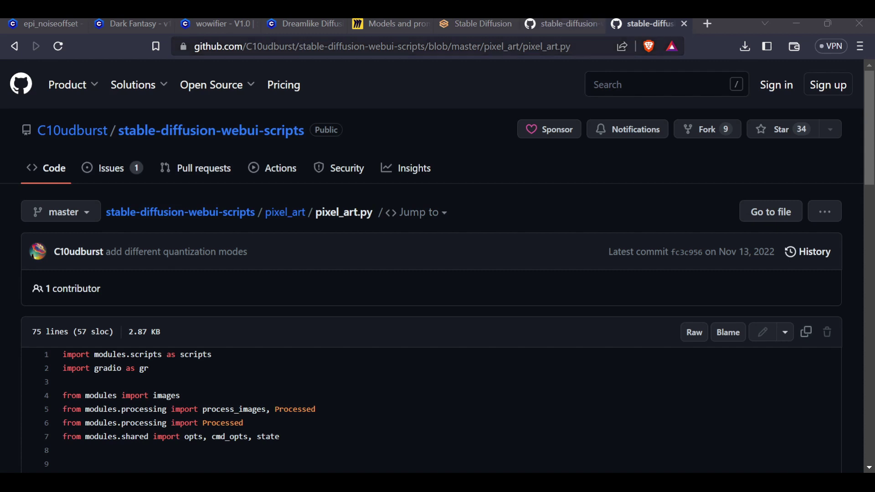
{"action": "left_click", "coordinate": [474, 23]}
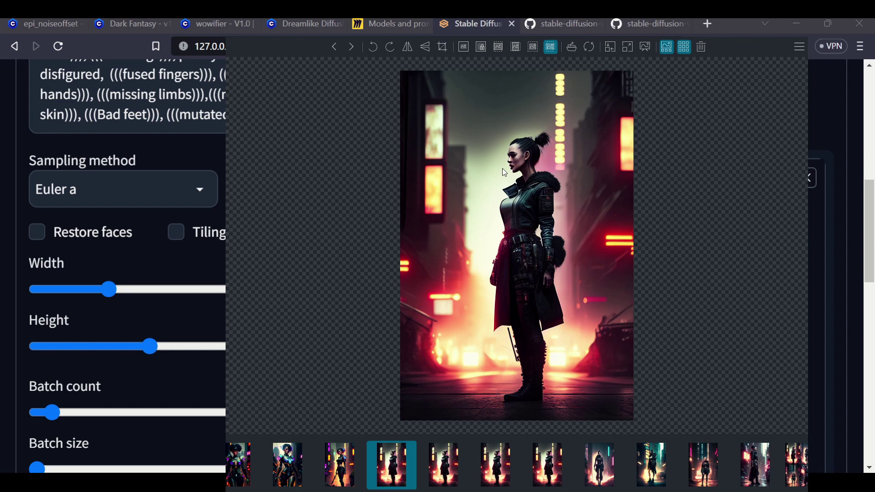
Zoom into the first cyberpunk results in the lightbox, including the woman with cyan neon.
{"action": "scroll", "coordinate": [517, 165], "scroll_direction": "up", "scroll_amount": 3}
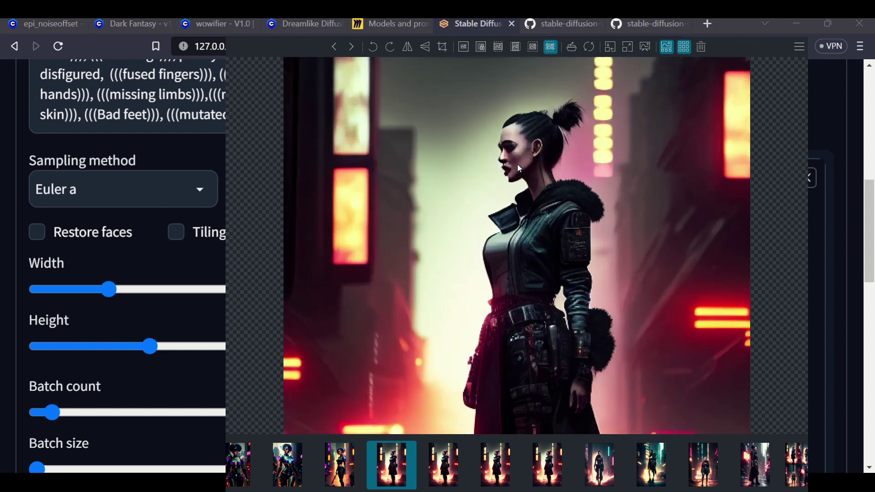
{"action": "scroll", "coordinate": [516, 172], "scroll_direction": "up", "scroll_amount": 2}
{"action": "scroll", "coordinate": [517, 173], "scroll_direction": "down", "scroll_amount": 2}
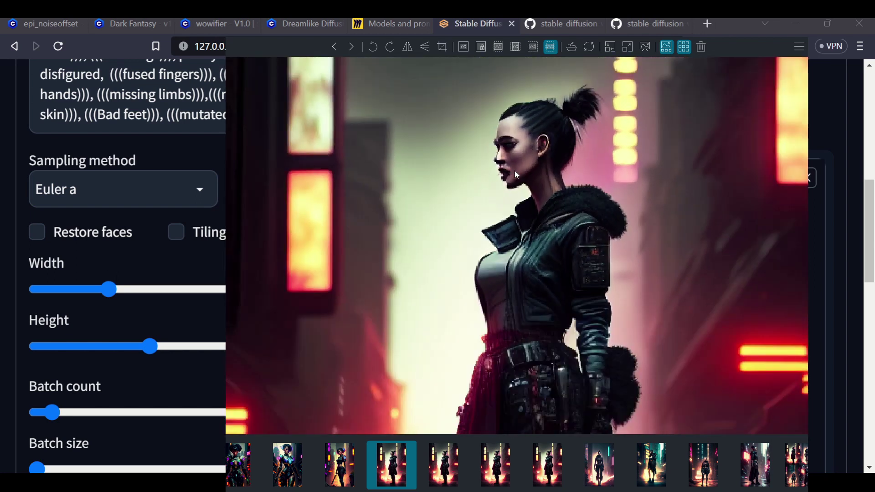
{"action": "scroll", "coordinate": [515, 175], "scroll_direction": "down", "scroll_amount": 4}
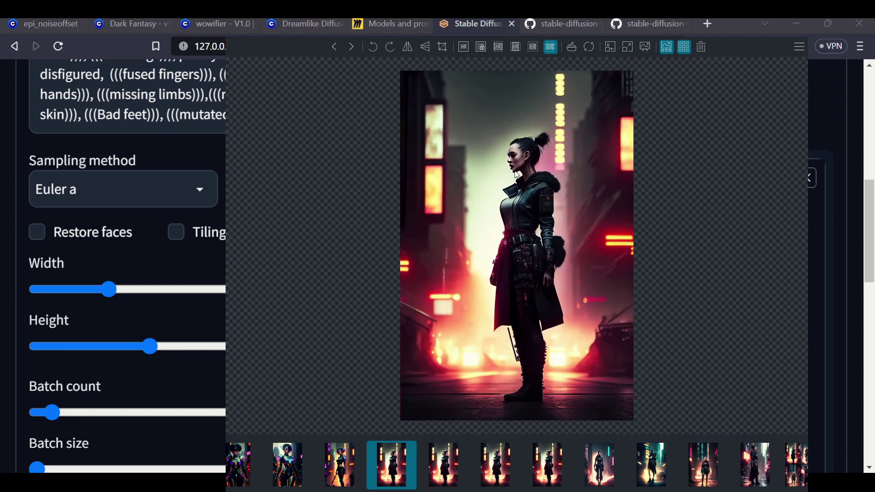
{"action": "left_click", "coordinate": [444, 465]}
{"action": "scroll", "coordinate": [548, 227], "scroll_direction": "up", "scroll_amount": 3}
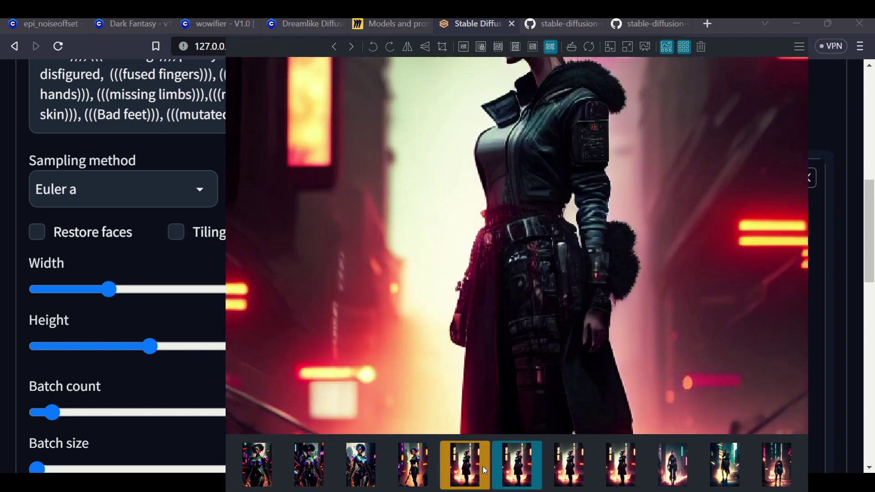
{"action": "scroll", "coordinate": [548, 227], "scroll_direction": "down", "scroll_amount": 1}
{"action": "scroll", "coordinate": [548, 227], "scroll_direction": "down", "scroll_amount": 2}
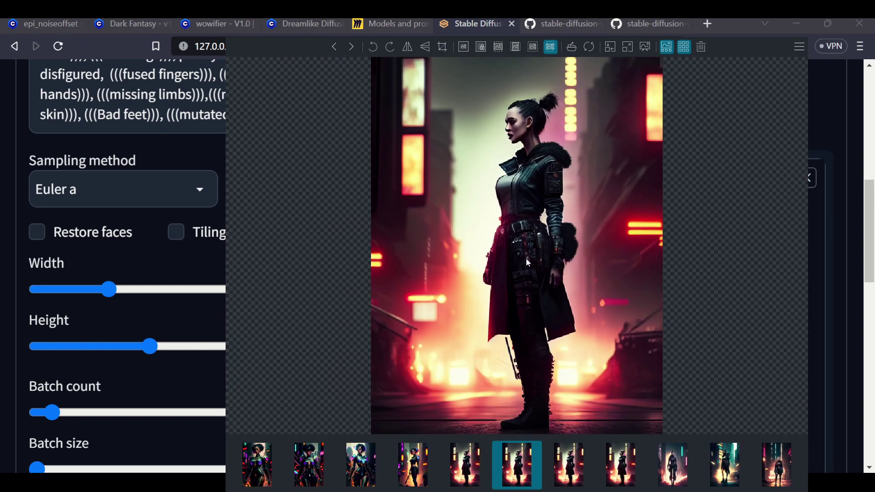
{"action": "left_click", "coordinate": [570, 470]}
{"action": "scroll", "coordinate": [616, 273], "scroll_direction": "down", "scroll_amount": 3}
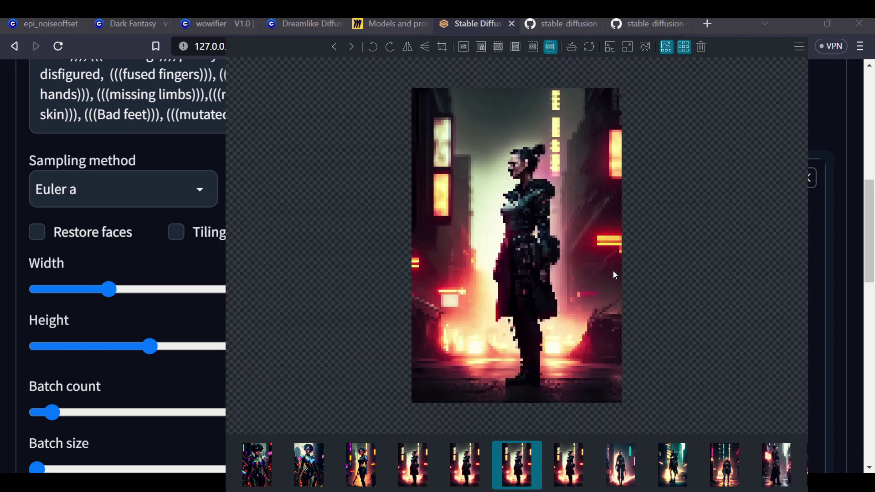
{"action": "scroll", "coordinate": [549, 198], "scroll_direction": "up", "scroll_amount": 3}
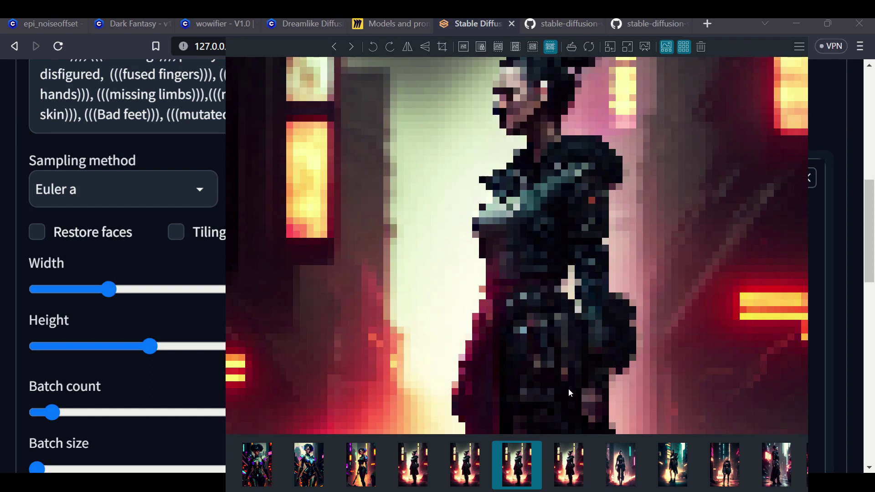
{"action": "scroll", "coordinate": [570, 392], "scroll_direction": "down", "scroll_amount": 5}
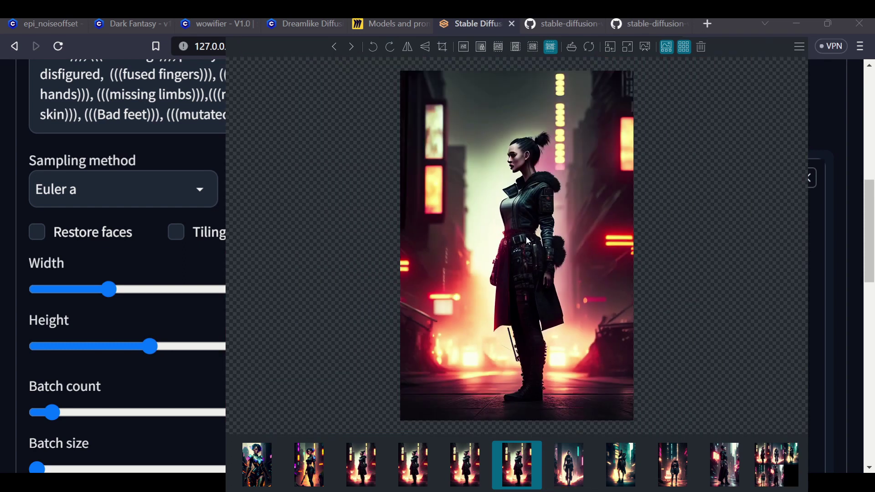
{"action": "left_click", "coordinate": [569, 463]}
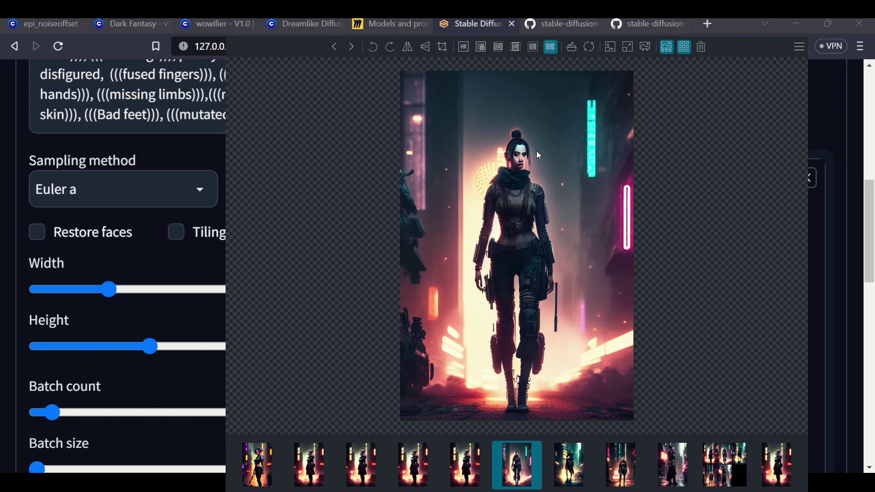
{"action": "key", "text": "Right"}
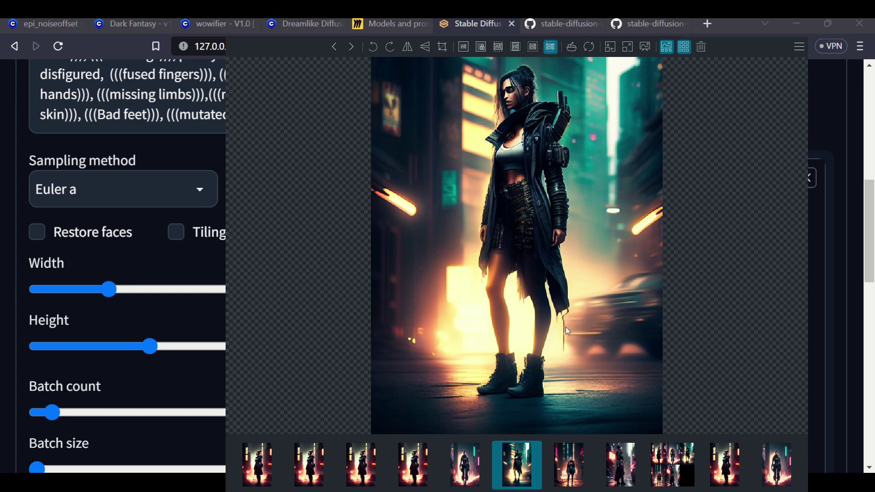
{"action": "scroll", "coordinate": [570, 107], "scroll_direction": "up", "scroll_amount": 5}
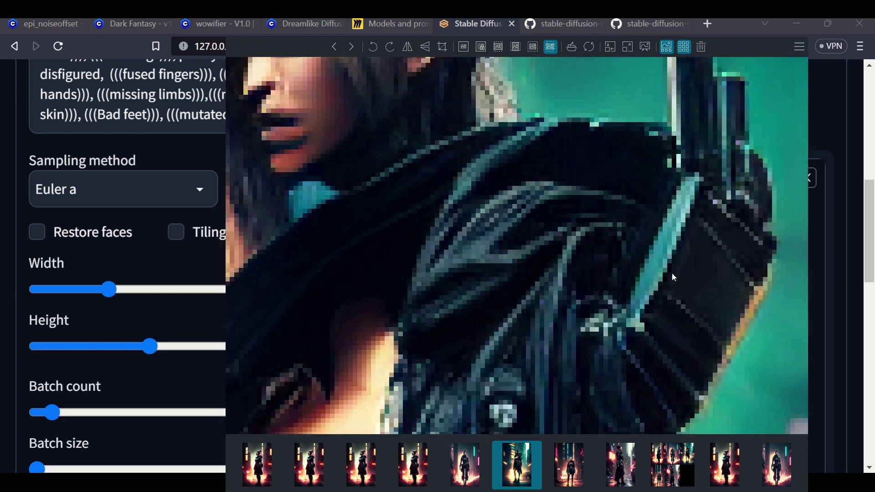
{"action": "scroll", "coordinate": [675, 277], "scroll_direction": "down", "scroll_amount": 5}
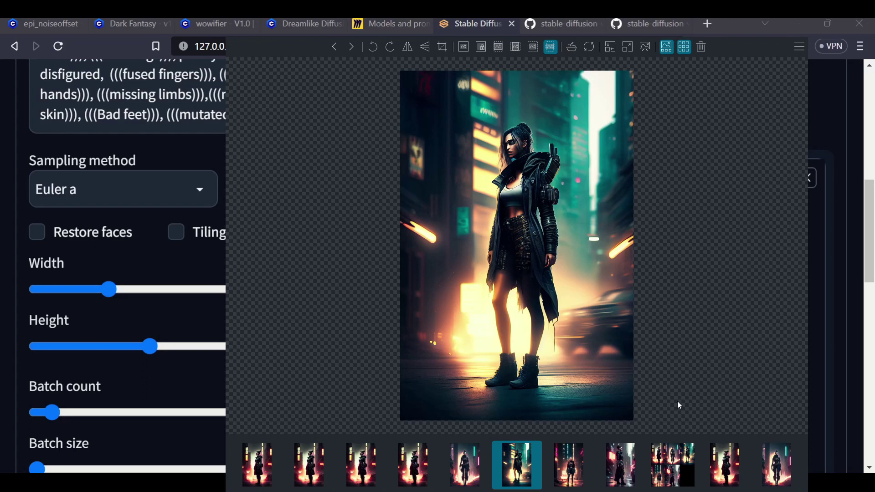
{"action": "left_click", "coordinate": [569, 458]}
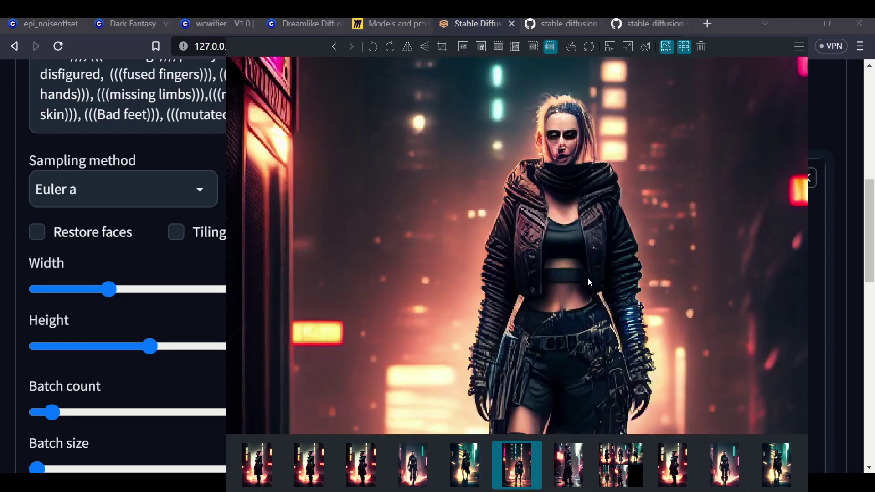
{"action": "scroll", "coordinate": [590, 282], "scroll_direction": "down", "scroll_amount": 3}
Check the combined grid, then step through the following woman images, zooming into each.
{"action": "left_click", "coordinate": [624, 472]}
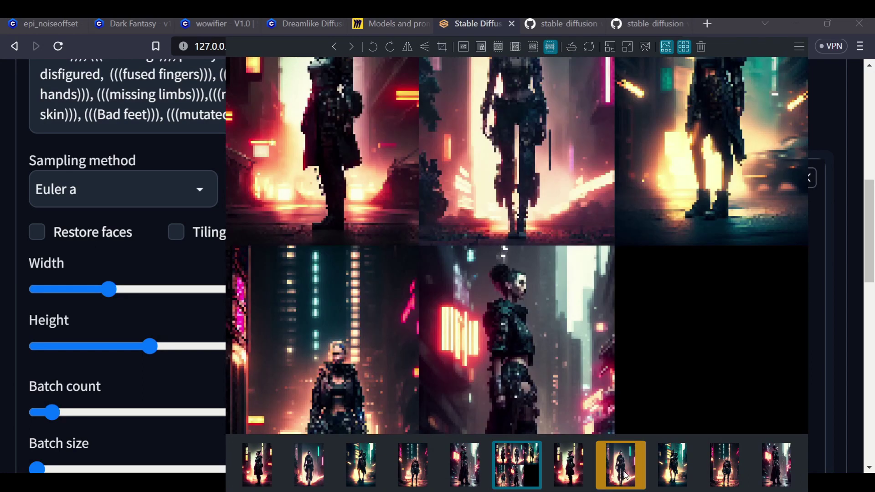
{"action": "left_click", "coordinate": [661, 473]}
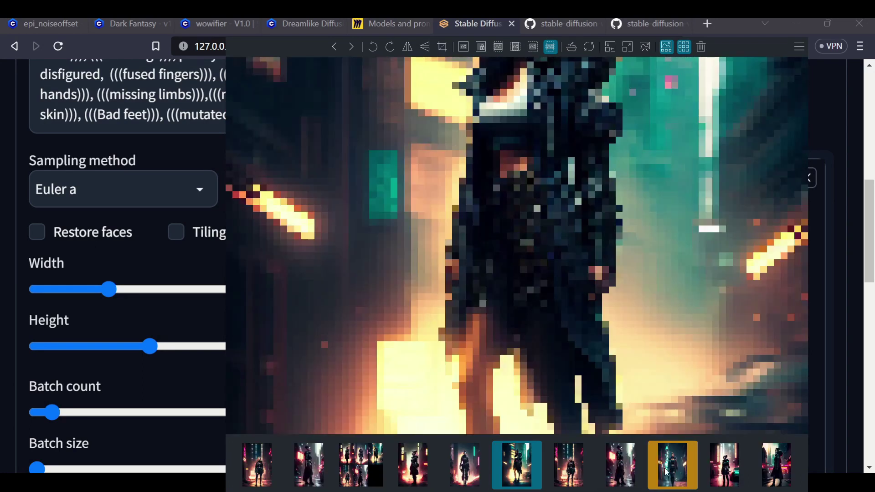
{"action": "left_click", "coordinate": [578, 475]}
{"action": "scroll", "coordinate": [588, 252], "scroll_direction": "down", "scroll_amount": 3}
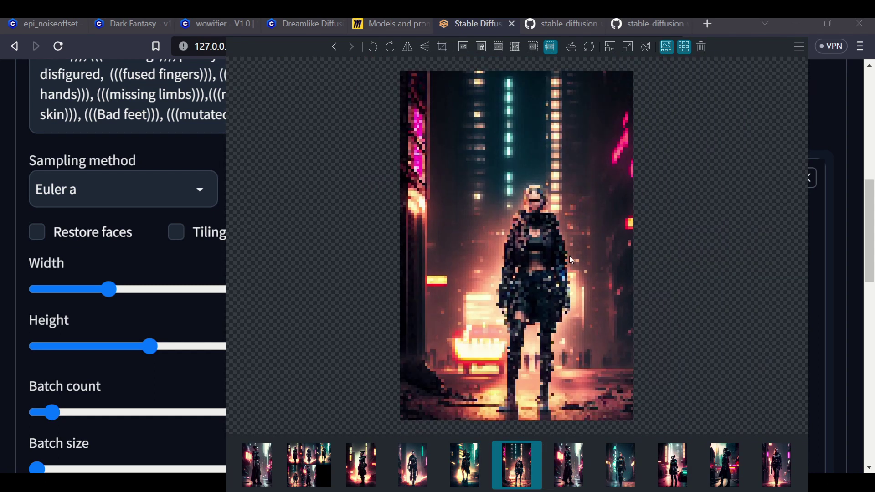
{"action": "scroll", "coordinate": [554, 257], "scroll_direction": "up", "scroll_amount": 5}
{"action": "scroll", "coordinate": [547, 259], "scroll_direction": "down", "scroll_amount": 3}
{"action": "scroll", "coordinate": [548, 259], "scroll_direction": "down", "scroll_amount": 2}
{"action": "left_click", "coordinate": [582, 465]}
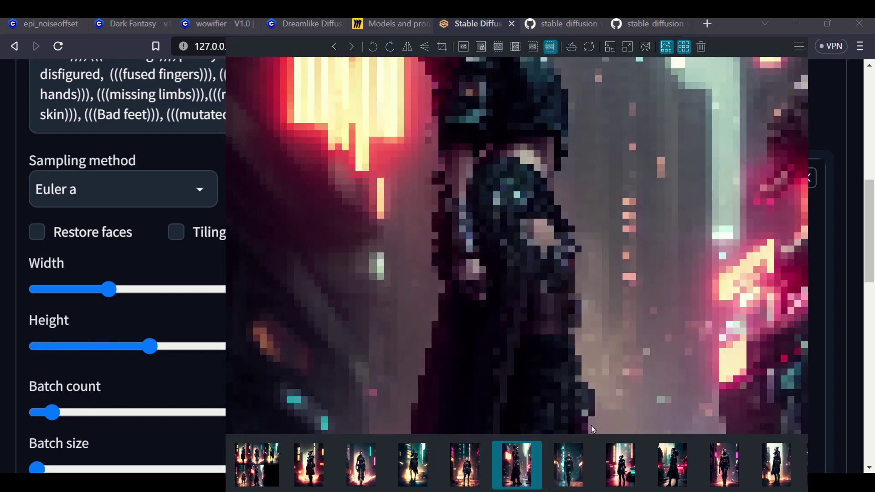
{"action": "scroll", "coordinate": [571, 282], "scroll_direction": "down", "scroll_amount": 1}
{"action": "scroll", "coordinate": [571, 283], "scroll_direction": "down", "scroll_amount": 2}
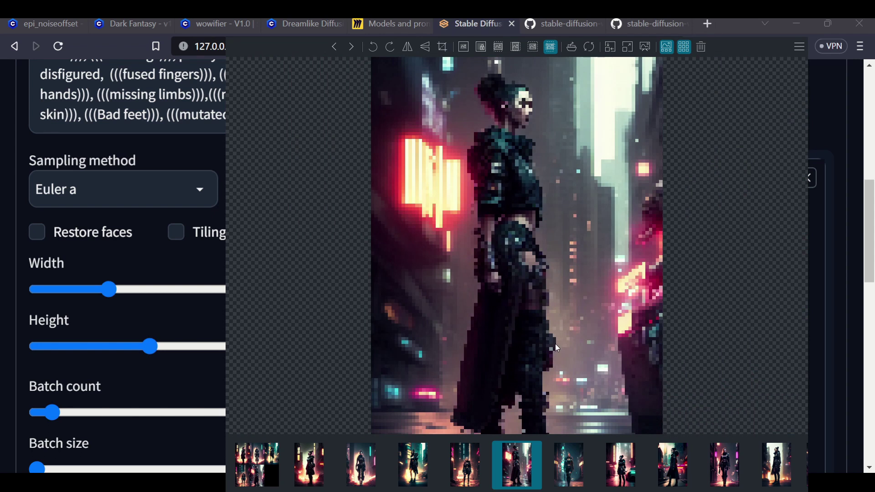
{"action": "left_click", "coordinate": [575, 467]}
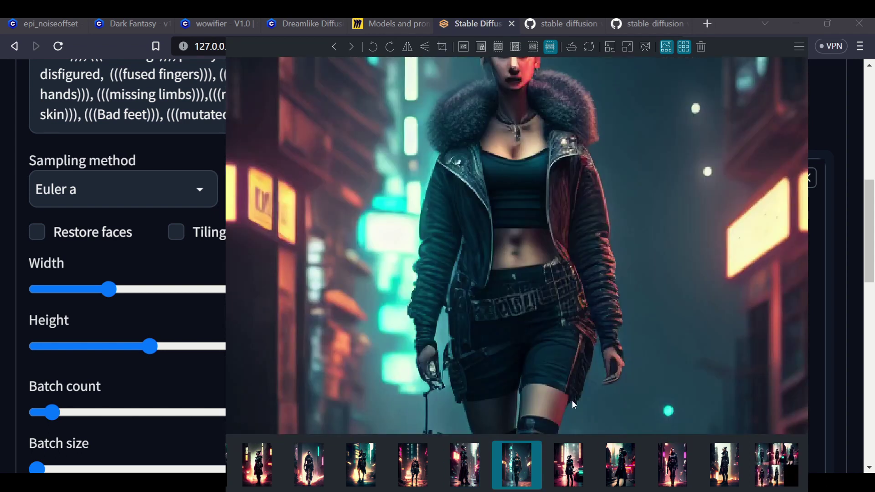
{"action": "scroll", "coordinate": [553, 274], "scroll_direction": "down", "scroll_amount": 2}
{"action": "left_click", "coordinate": [618, 452]}
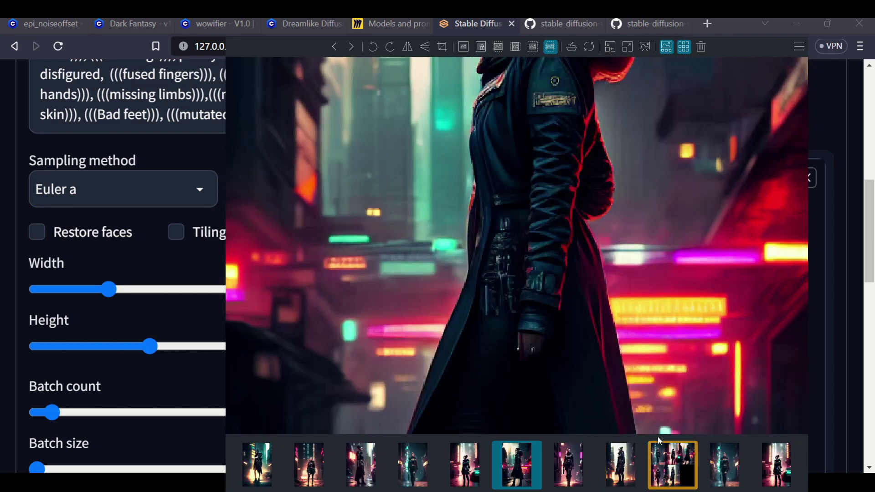
{"action": "scroll", "coordinate": [602, 325], "scroll_direction": "down", "scroll_amount": 2}
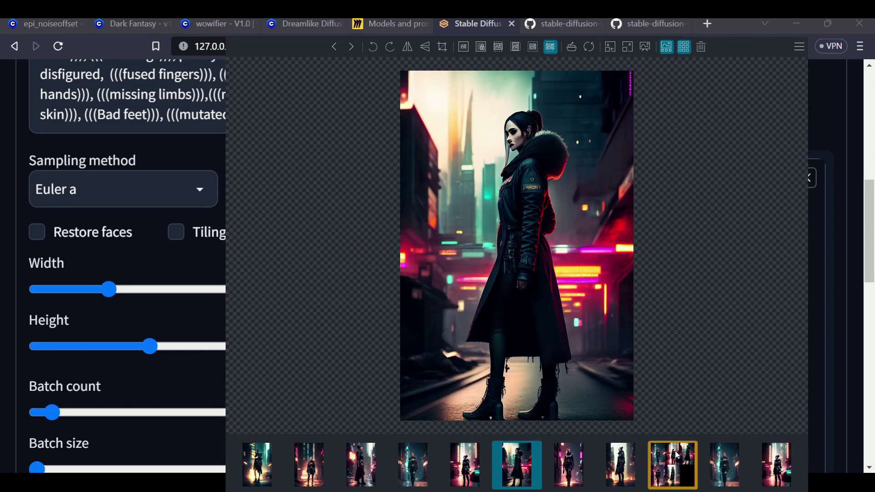
{"action": "left_click", "coordinate": [583, 471]}
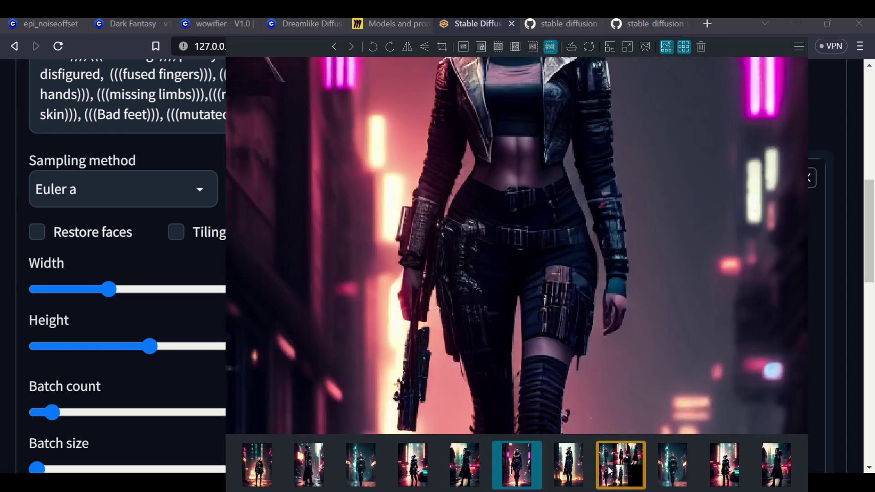
{"action": "scroll", "coordinate": [571, 299], "scroll_direction": "down", "scroll_amount": 2}
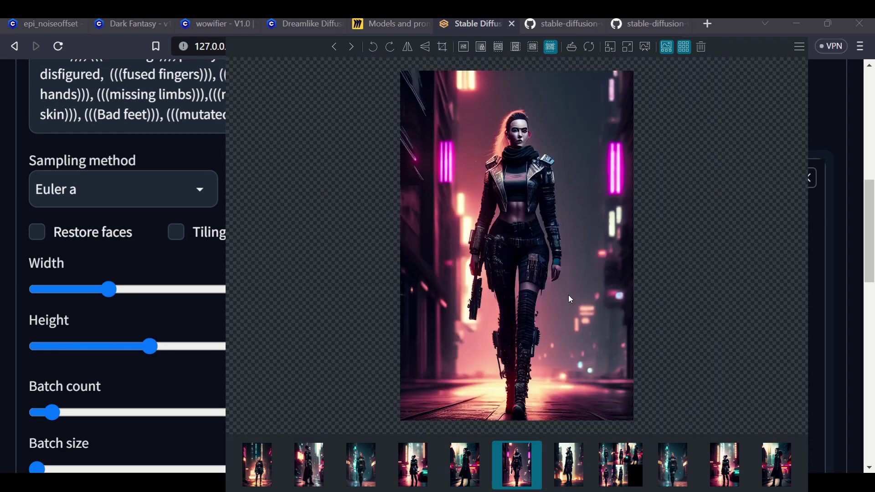
{"action": "left_click", "coordinate": [575, 459]}
{"action": "scroll", "coordinate": [573, 275], "scroll_direction": "down", "scroll_amount": 1}
{"action": "scroll", "coordinate": [573, 275], "scroll_direction": "down", "scroll_amount": 2}
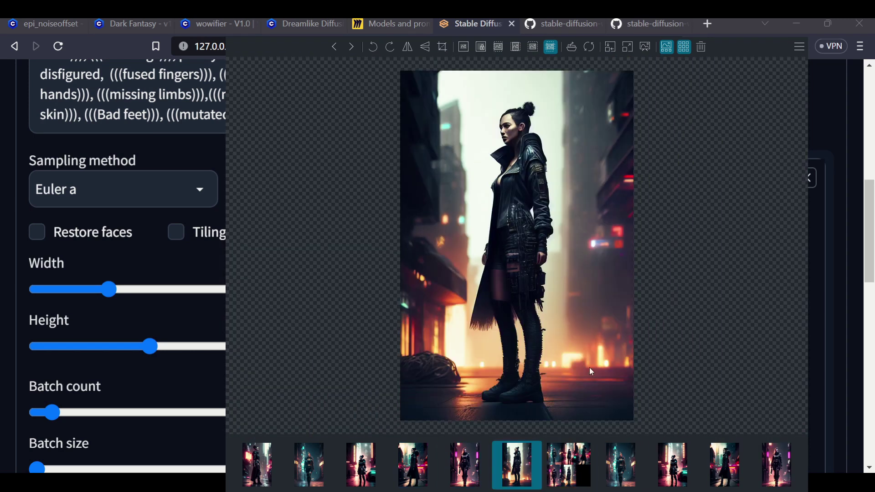
{"action": "left_click", "coordinate": [610, 464]}
Zoom into the eighth and remaining images, ending on the pink-neon street woman.
{"action": "scroll", "coordinate": [516, 225], "scroll_direction": "down", "scroll_amount": 4}
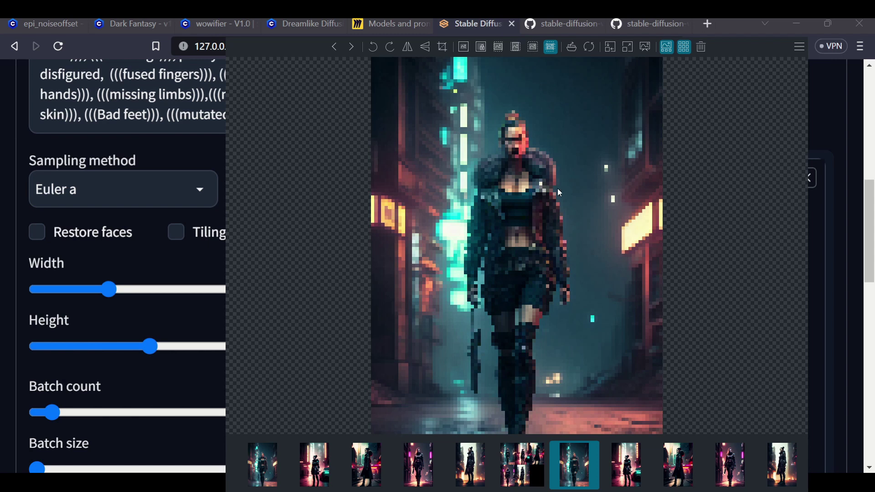
{"action": "scroll", "coordinate": [557, 187], "scroll_direction": "down", "scroll_amount": 1}
{"action": "scroll", "coordinate": [557, 188], "scroll_direction": "up", "scroll_amount": 1}
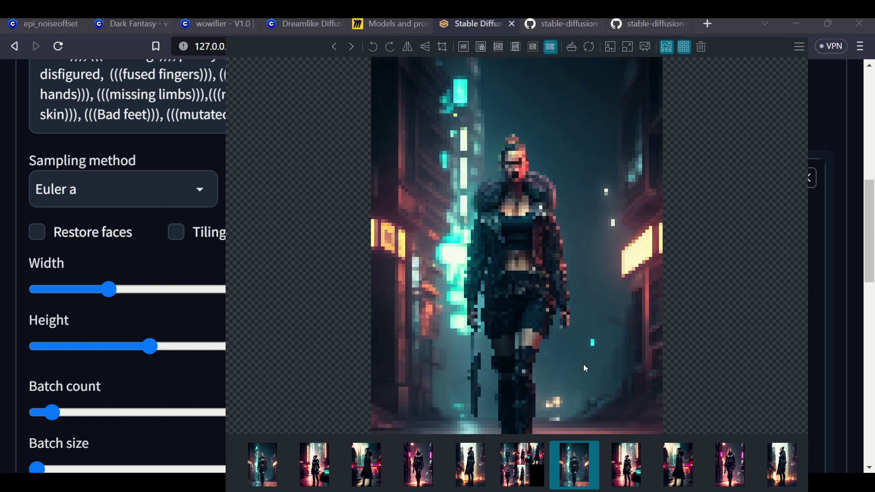
{"action": "left_click", "coordinate": [634, 474]}
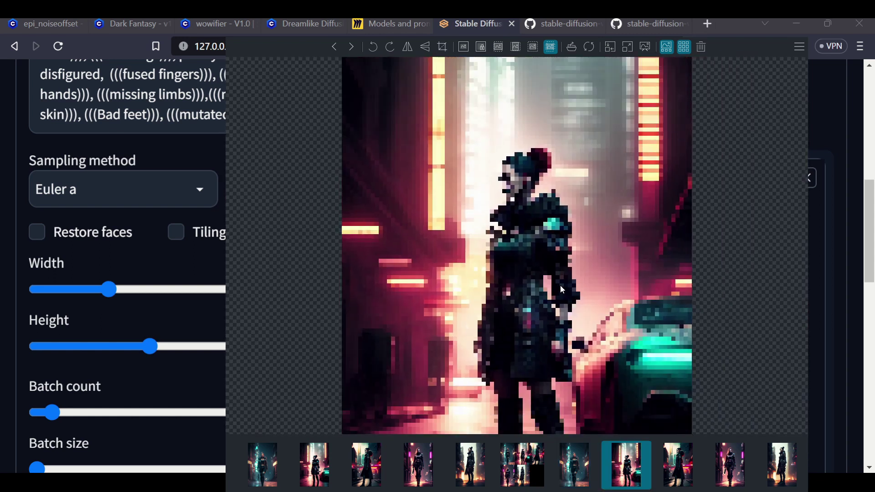
{"action": "scroll", "coordinate": [502, 187], "scroll_direction": "up", "scroll_amount": 5}
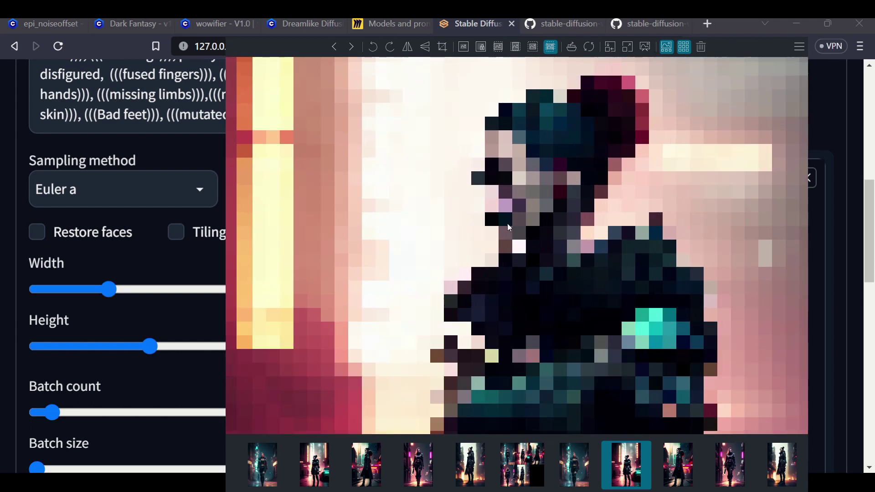
{"action": "scroll", "coordinate": [515, 214], "scroll_direction": "down", "scroll_amount": 5}
{"action": "scroll", "coordinate": [515, 212], "scroll_direction": "down", "scroll_amount": 3}
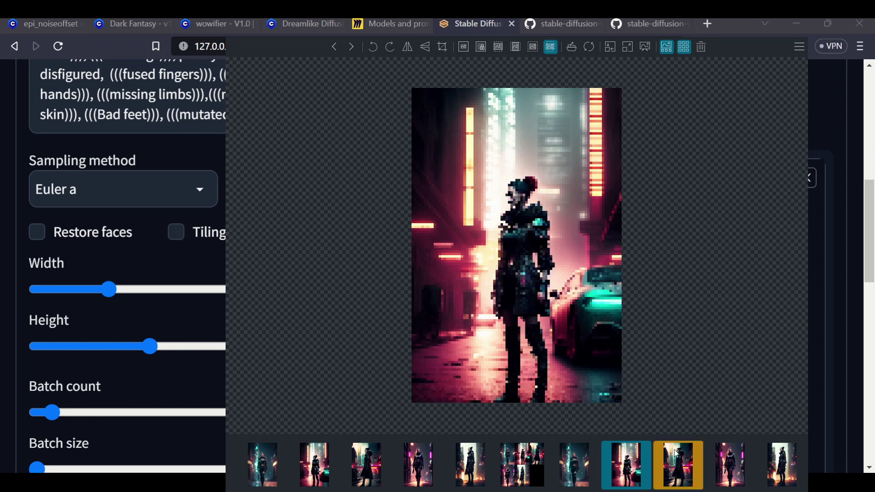
{"action": "left_click", "coordinate": [679, 470]}
{"action": "scroll", "coordinate": [547, 227], "scroll_direction": "down", "scroll_amount": 4}
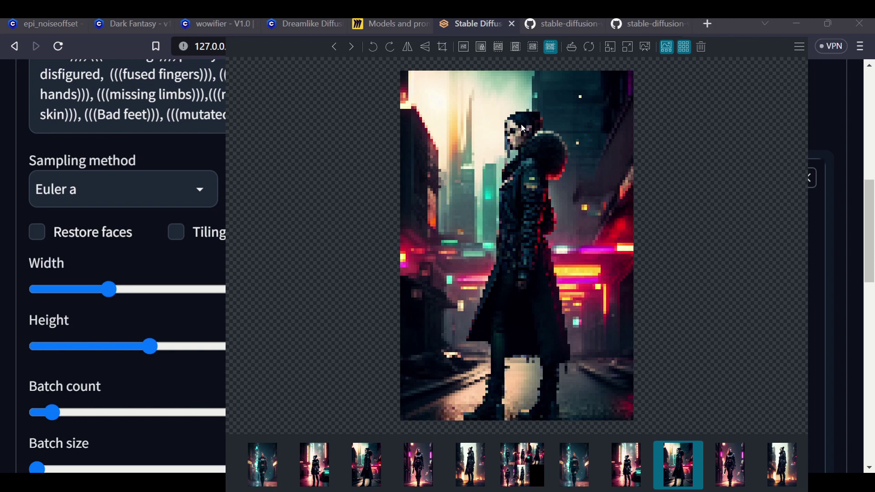
{"action": "scroll", "coordinate": [533, 136], "scroll_direction": "up", "scroll_amount": 3}
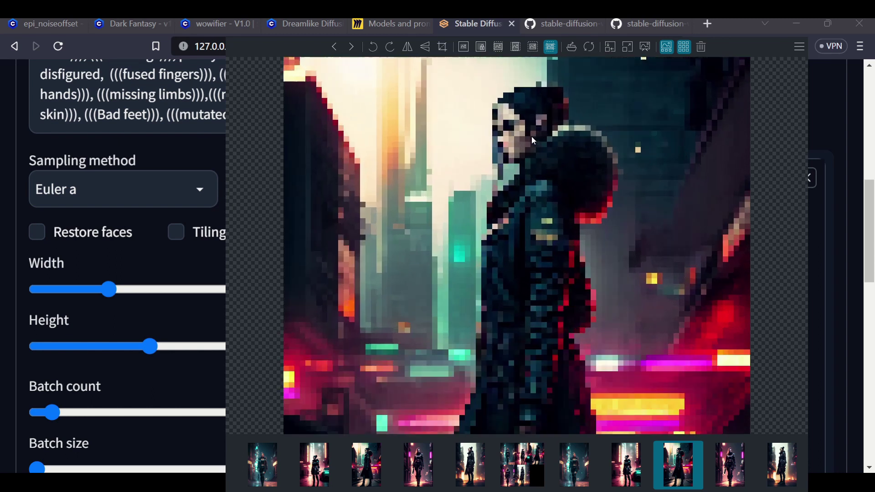
{"action": "scroll", "coordinate": [534, 137], "scroll_direction": "down", "scroll_amount": 3}
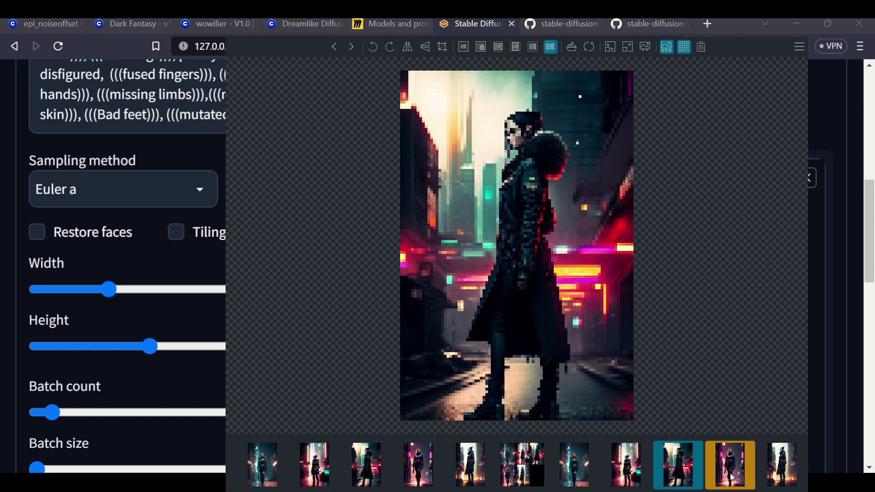
{"action": "left_click", "coordinate": [768, 463]}
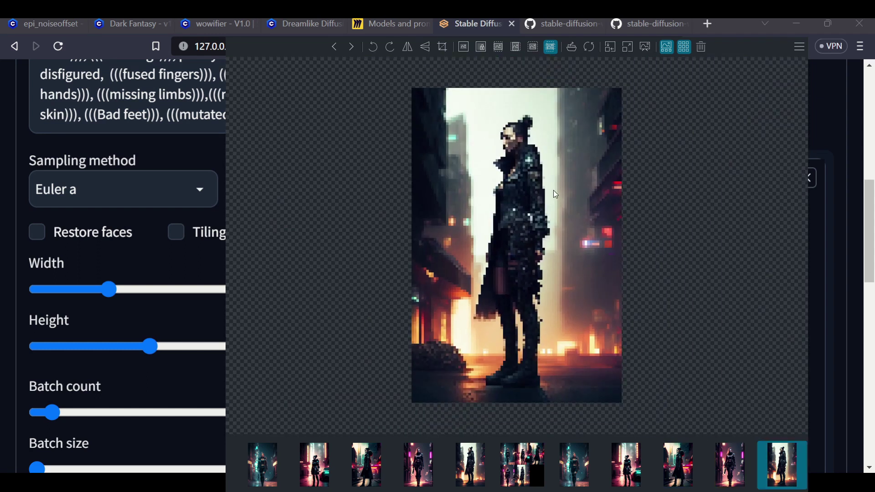
{"action": "scroll", "coordinate": [549, 193], "scroll_direction": "up", "scroll_amount": 3}
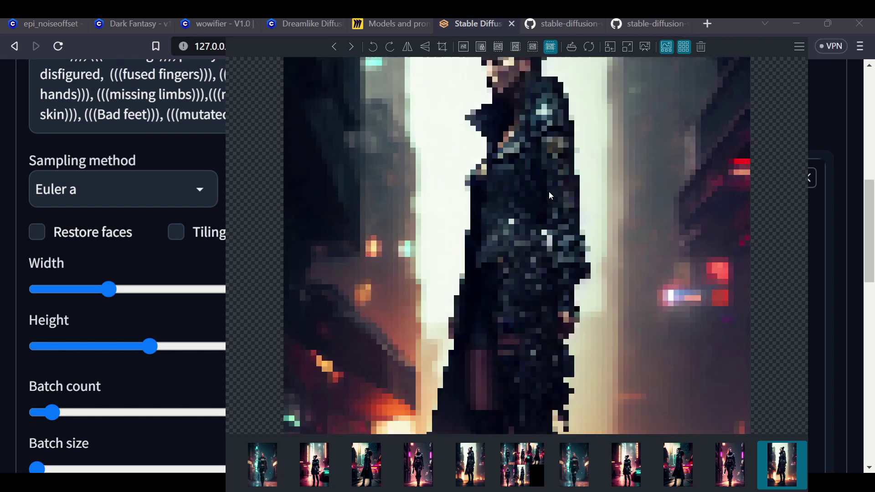
{"action": "scroll", "coordinate": [523, 234], "scroll_direction": "down", "scroll_amount": 3}
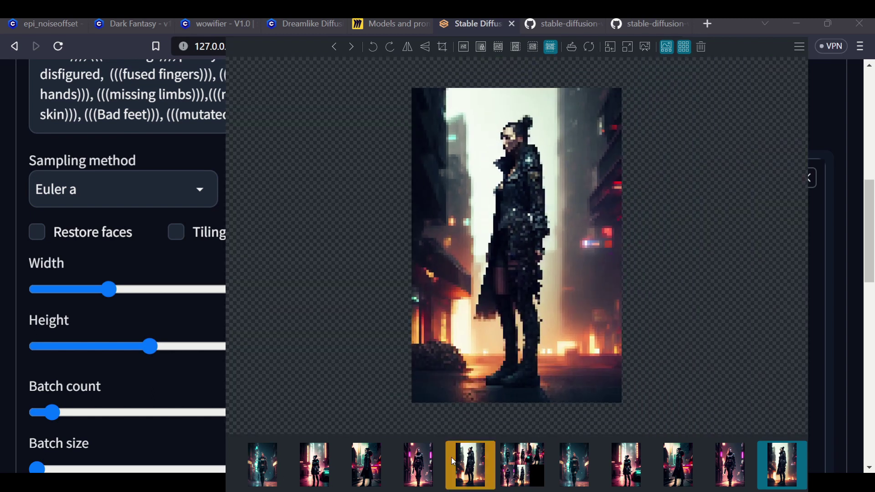
{"action": "left_click", "coordinate": [433, 461]}
{"action": "scroll", "coordinate": [508, 254], "scroll_direction": "down", "scroll_amount": 5}
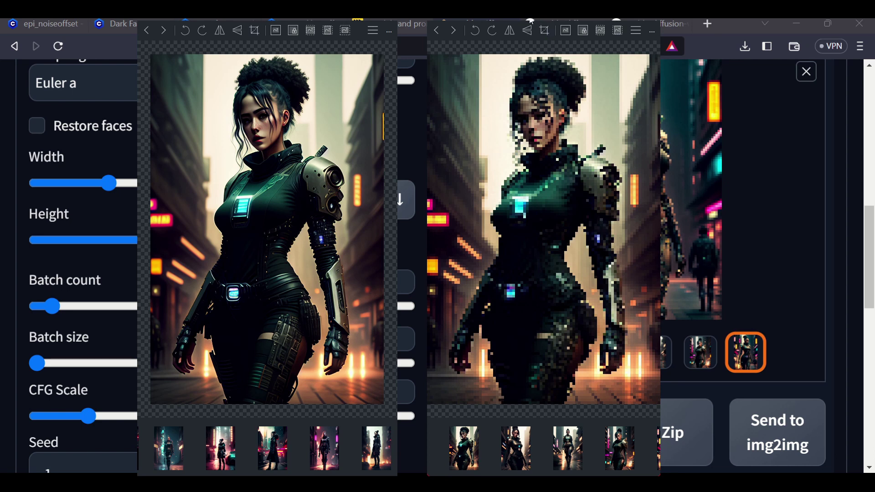
Zoom in and out to compare the smooth and pixelated green barbarian renders side by side.
{"action": "scroll", "coordinate": [543, 263], "scroll_direction": "down", "scroll_amount": 1}
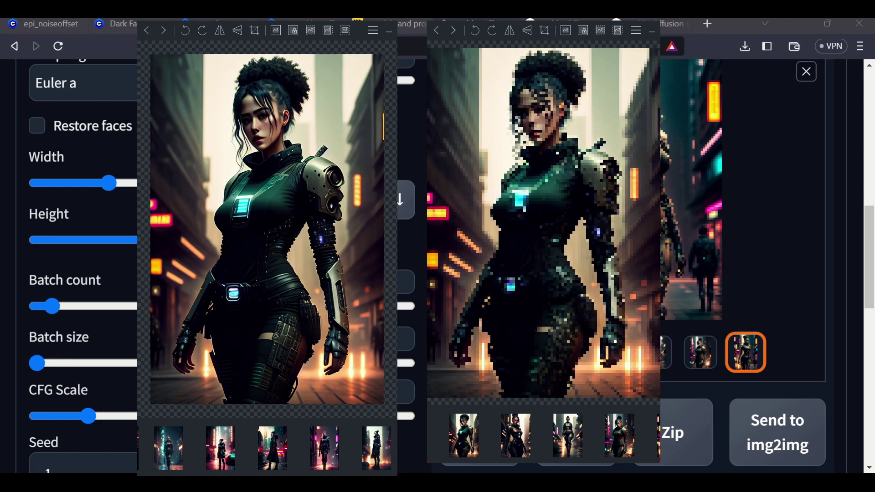
{"action": "scroll", "coordinate": [548, 153], "scroll_direction": "up", "scroll_amount": 5}
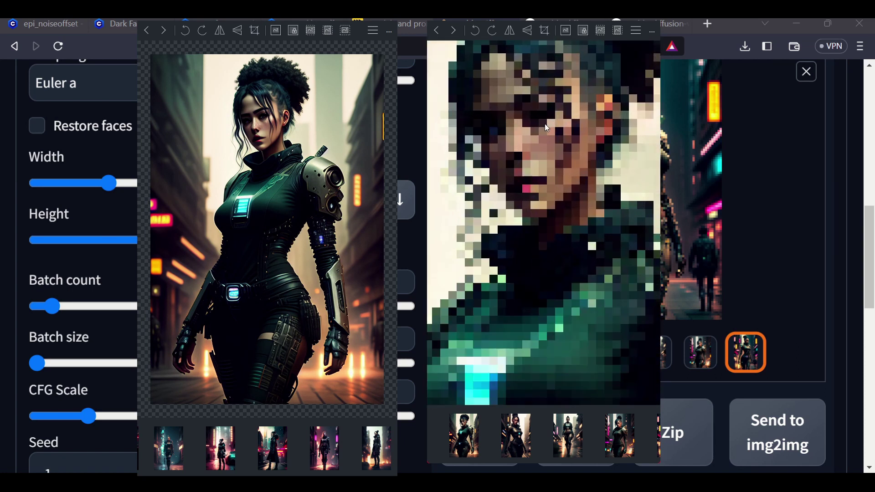
{"action": "scroll", "coordinate": [261, 97], "scroll_direction": "up", "scroll_amount": 5}
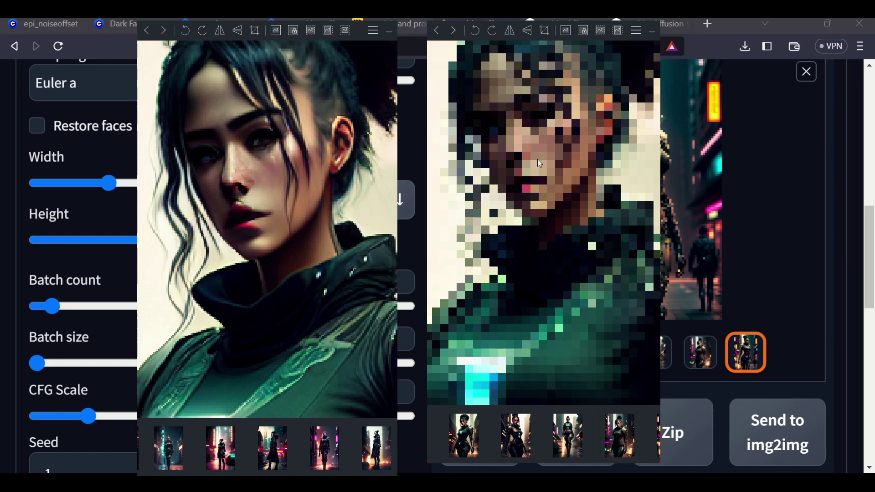
{"action": "scroll", "coordinate": [526, 198], "scroll_direction": "down", "scroll_amount": 5}
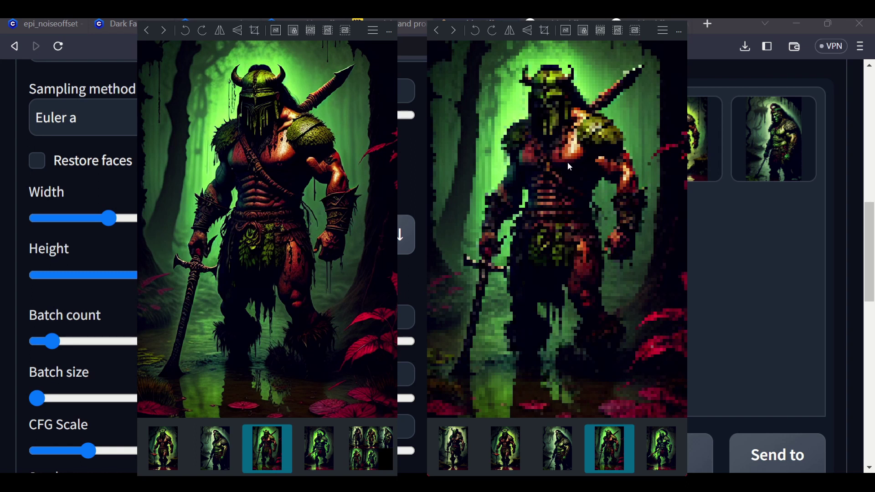
Zoom into the left barbarian image and pan to the warrior's shoulder and sword.
{"action": "scroll", "coordinate": [289, 296], "scroll_direction": "down", "scroll_amount": 3}
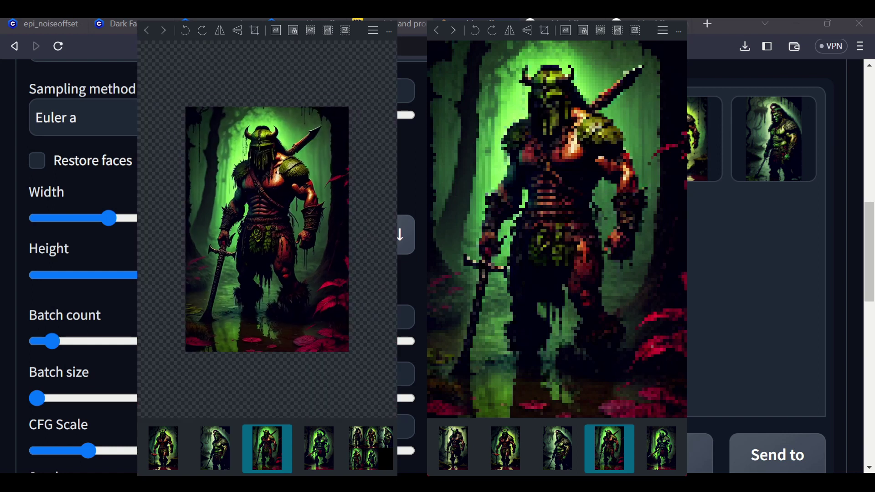
{"action": "scroll", "coordinate": [290, 297], "scroll_direction": "up", "scroll_amount": 2}
{"action": "scroll", "coordinate": [254, 258], "scroll_direction": "down", "scroll_amount": 1}
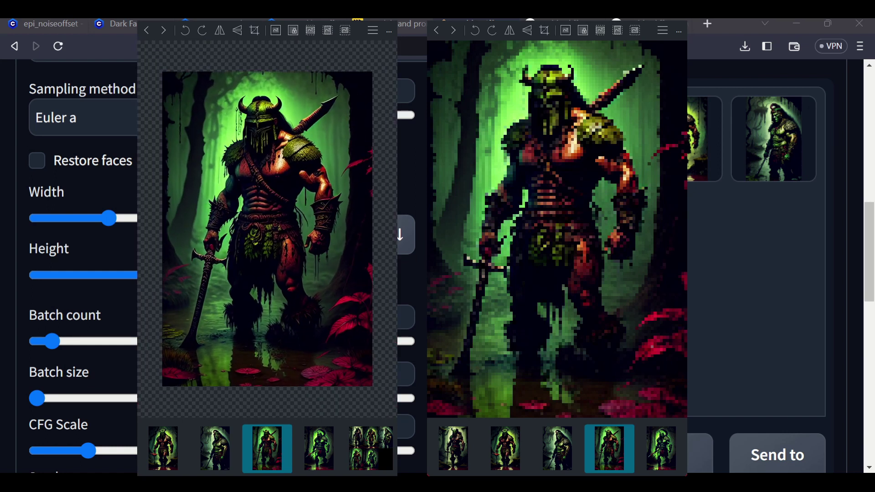
{"action": "scroll", "coordinate": [269, 192], "scroll_direction": "up", "scroll_amount": 3}
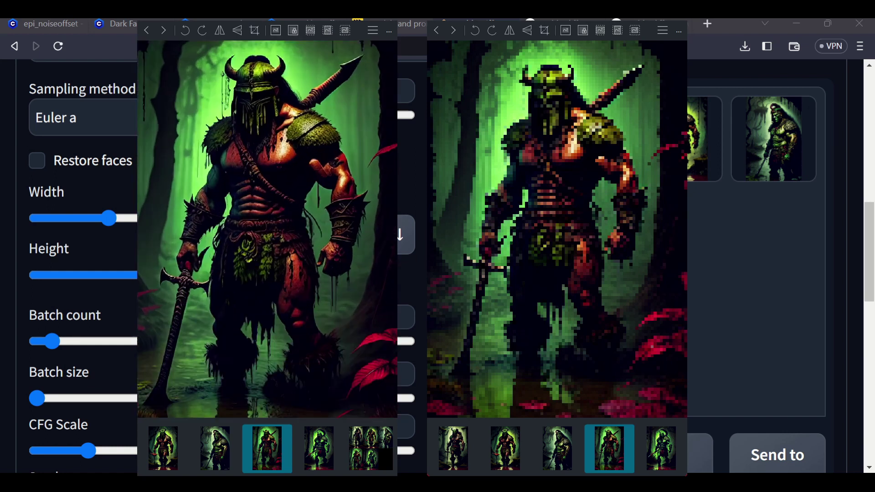
{"action": "scroll", "coordinate": [268, 192], "scroll_direction": "up", "scroll_amount": 2}
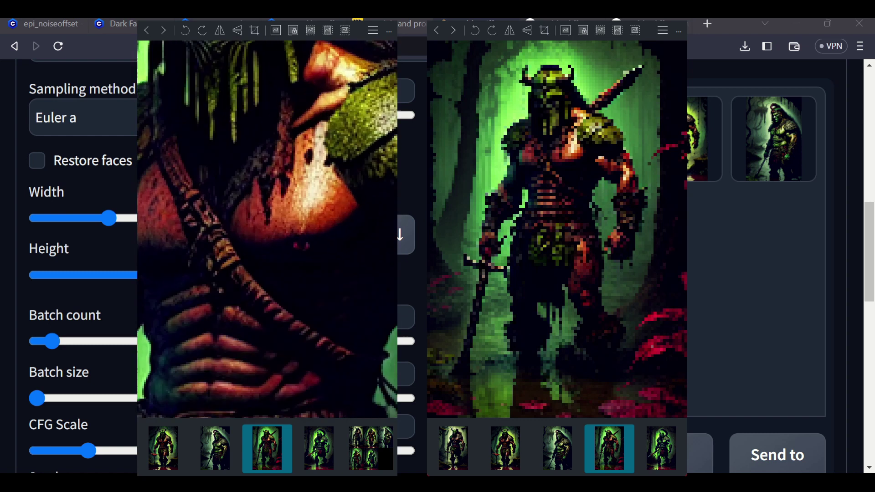
{"action": "scroll", "coordinate": [269, 191], "scroll_direction": "down", "scroll_amount": 5}
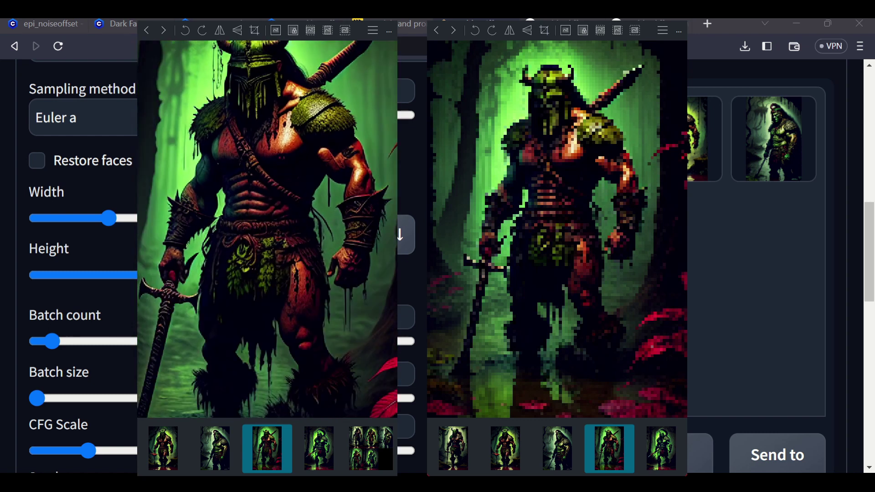
{"action": "scroll", "coordinate": [249, 83], "scroll_direction": "up", "scroll_amount": 6}
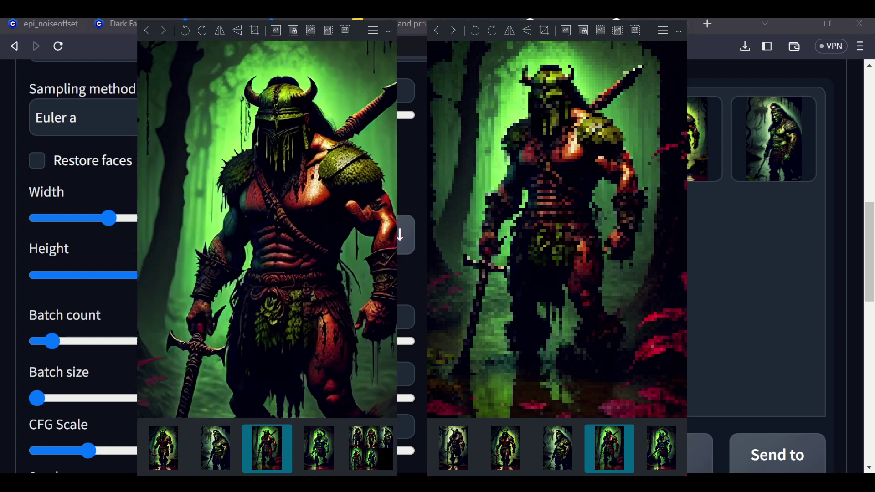
{"action": "scroll", "coordinate": [267, 229], "scroll_direction": "down", "scroll_amount": 3}
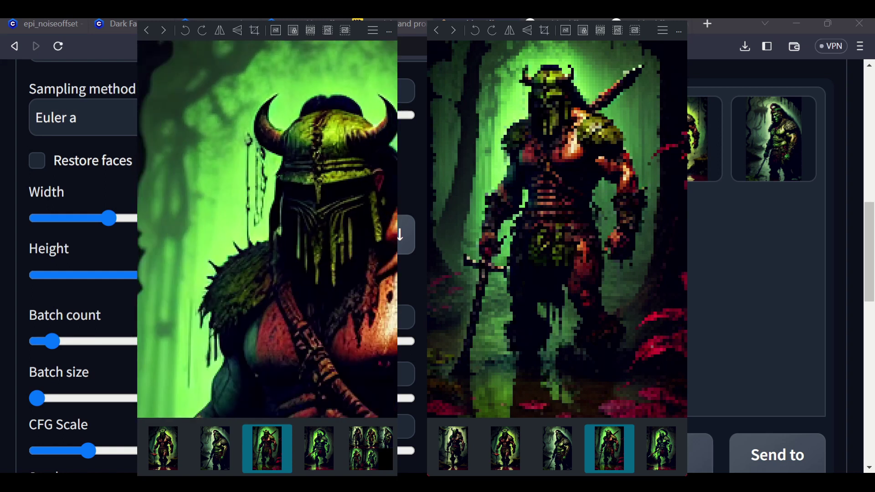
{"action": "left_click_drag", "start_coordinate": [319, 196], "coordinate": [231, 196]}
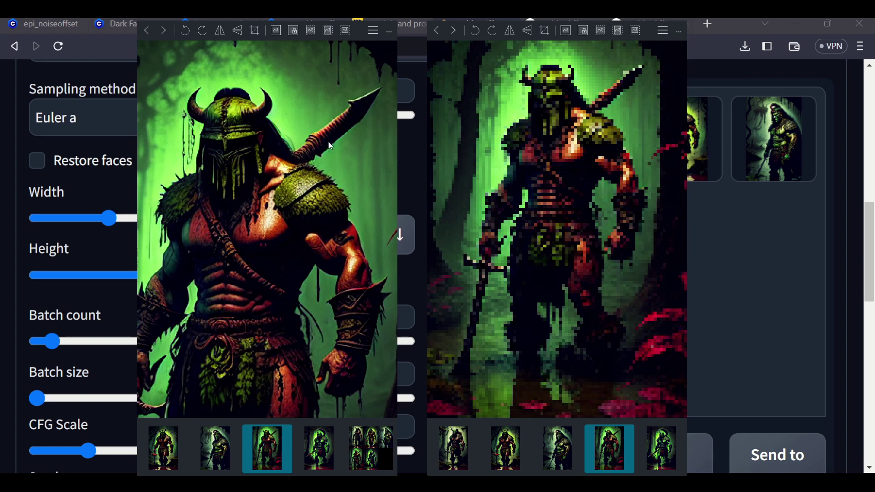
{"action": "scroll", "coordinate": [293, 184], "scroll_direction": "down", "scroll_amount": 3}
{"action": "scroll", "coordinate": [212, 264], "scroll_direction": "up", "scroll_amount": 5}
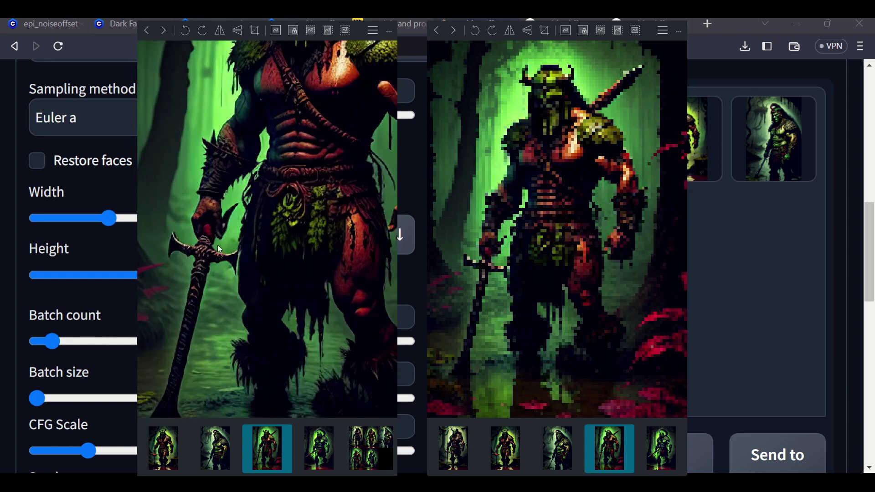
{"action": "scroll", "coordinate": [182, 323], "scroll_direction": "down", "scroll_amount": 3}
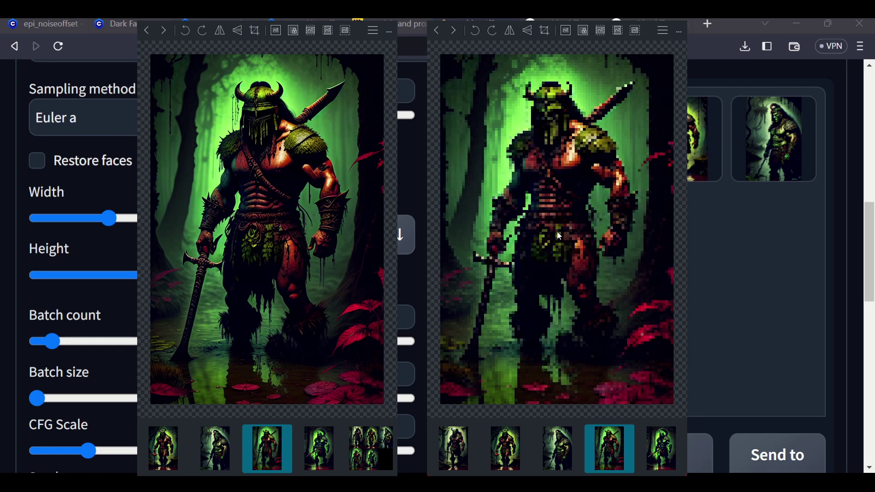
Close both the right and left barbarian image previews.
{"action": "key", "text": "Escape"}
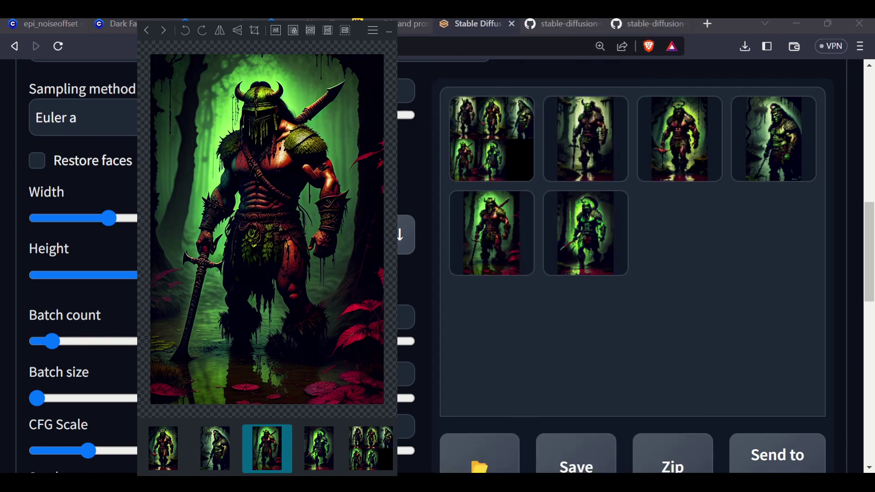
{"action": "key", "text": "Escape"}
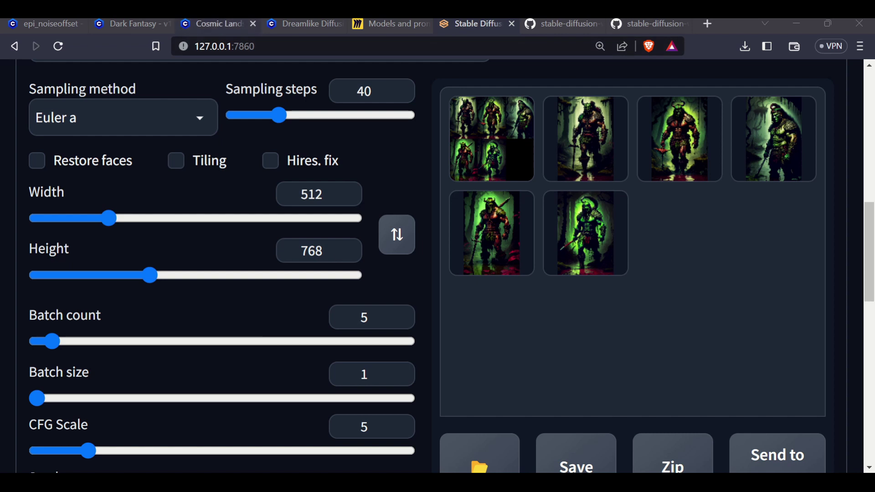
{"action": "left_click", "coordinate": [204, 23]}
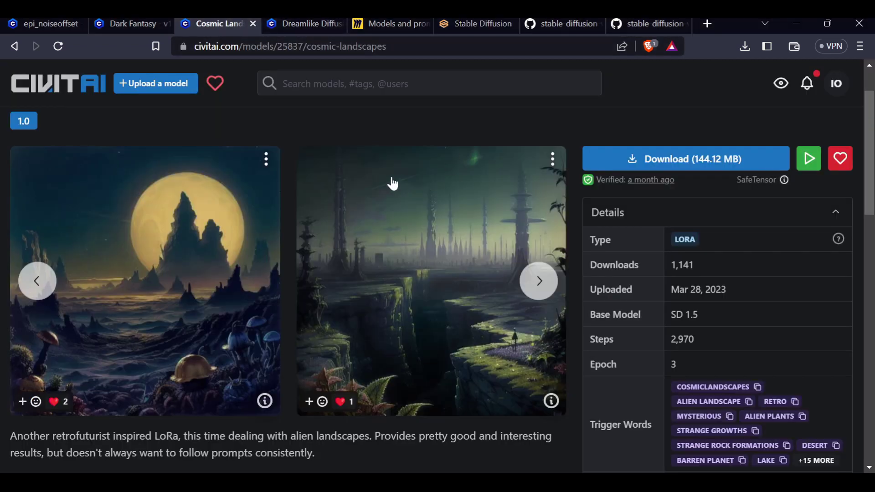
Expand and read the Cosmic Landscapes description, details and trigger words like cosmiclandscapes.
{"action": "scroll", "coordinate": [354, 193], "scroll_direction": "down", "scroll_amount": 5}
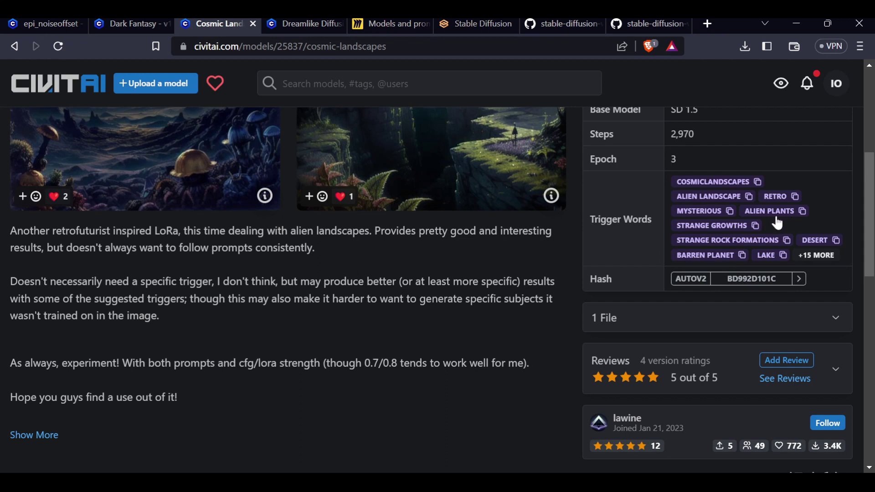
{"action": "scroll", "coordinate": [406, 332], "scroll_direction": "up", "scroll_amount": 6}
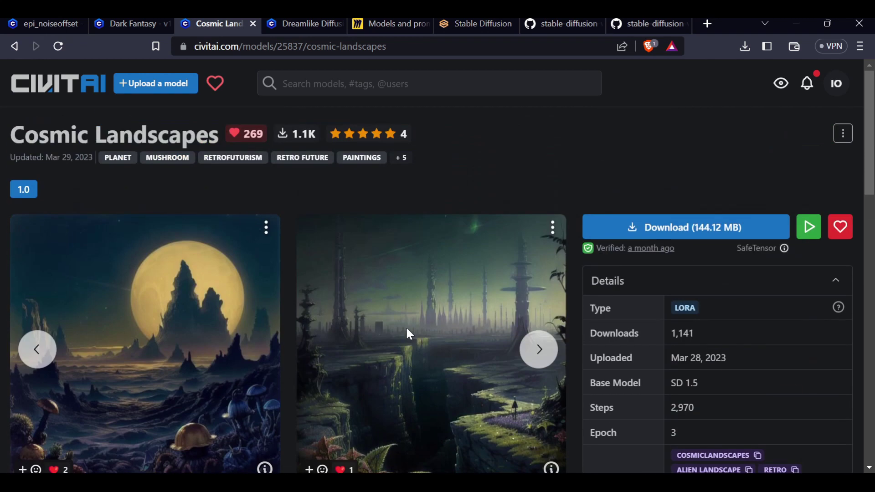
{"action": "scroll", "coordinate": [407, 335], "scroll_direction": "down", "scroll_amount": 2}
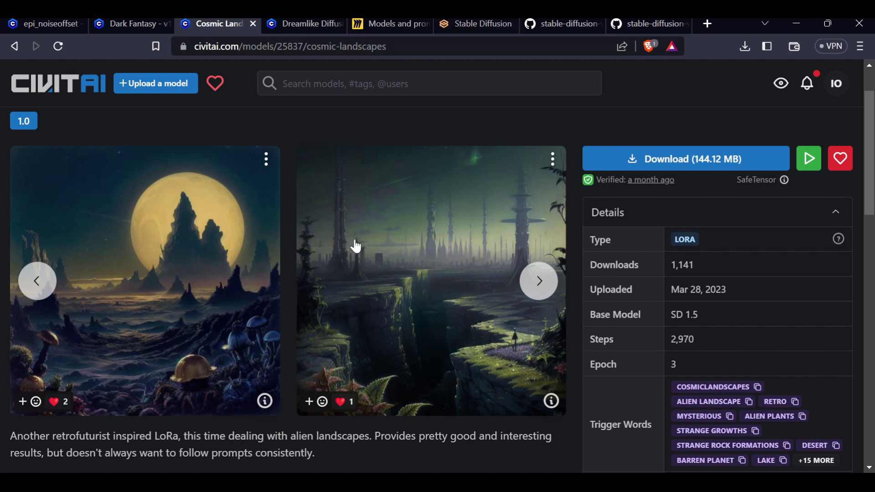
{"action": "scroll", "coordinate": [354, 244], "scroll_direction": "up", "scroll_amount": 1}
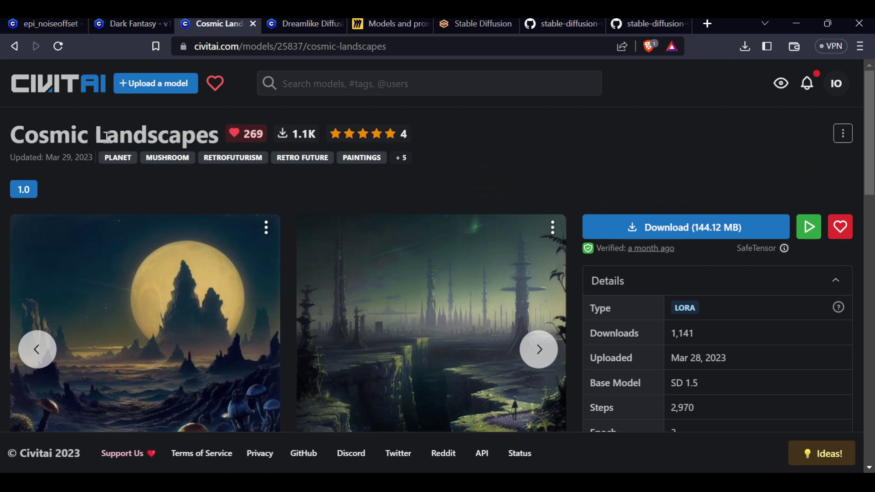
{"action": "scroll", "coordinate": [305, 219], "scroll_direction": "down", "scroll_amount": 5}
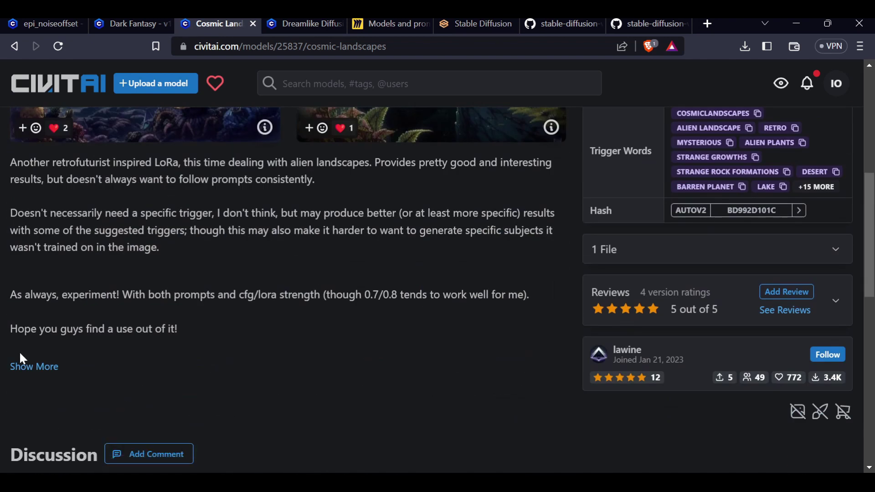
{"action": "left_click", "coordinate": [24, 364]}
{"action": "scroll", "coordinate": [303, 235], "scroll_direction": "up", "scroll_amount": 5}
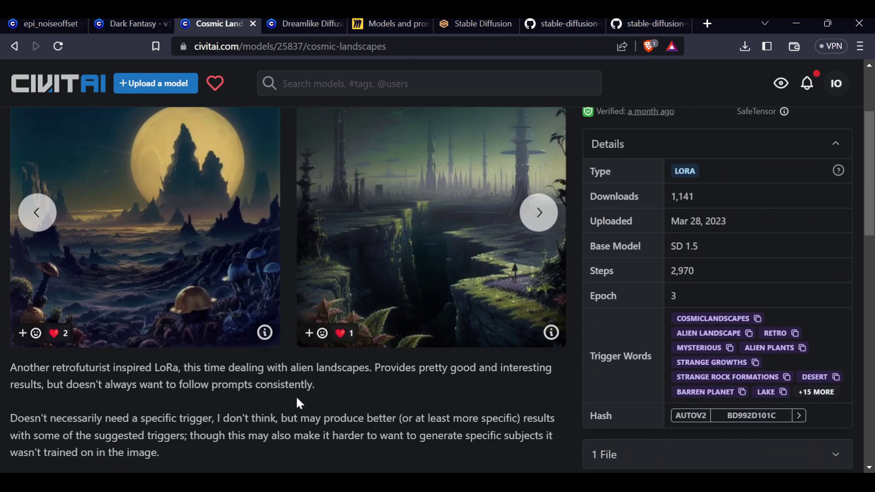
{"action": "scroll", "coordinate": [313, 390], "scroll_direction": "down", "scroll_amount": 3}
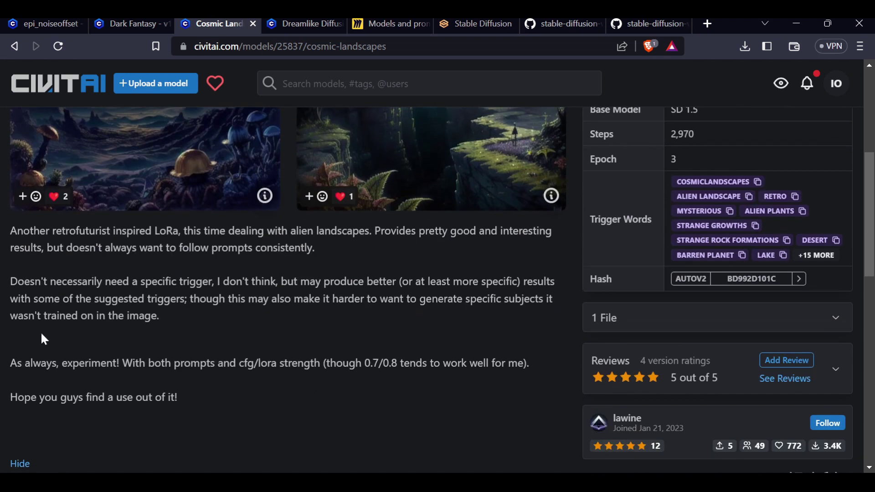
{"action": "scroll", "coordinate": [44, 339], "scroll_direction": "up", "scroll_amount": 5}
{"action": "scroll", "coordinate": [283, 337], "scroll_direction": "down", "scroll_amount": 3}
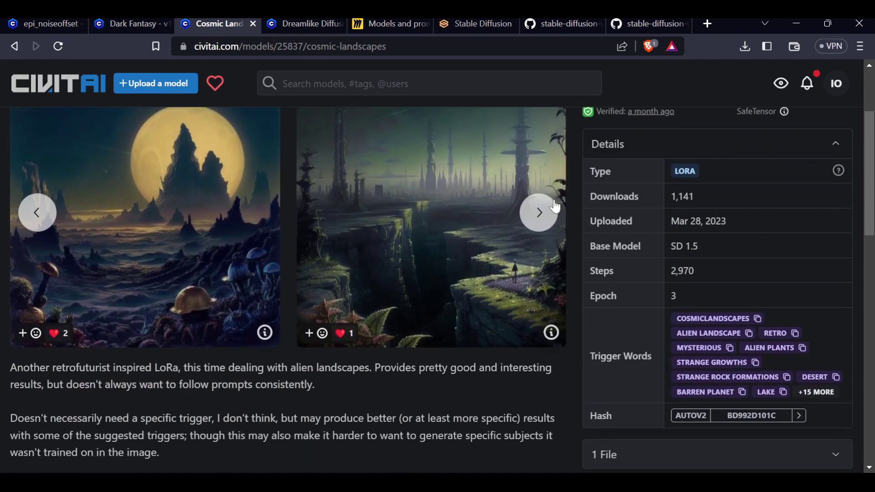
Flip through the showcase carousel, ending on the mushroom forest and pyramid images.
{"action": "left_click", "coordinate": [555, 207]}
{"action": "left_click", "coordinate": [555, 207]}
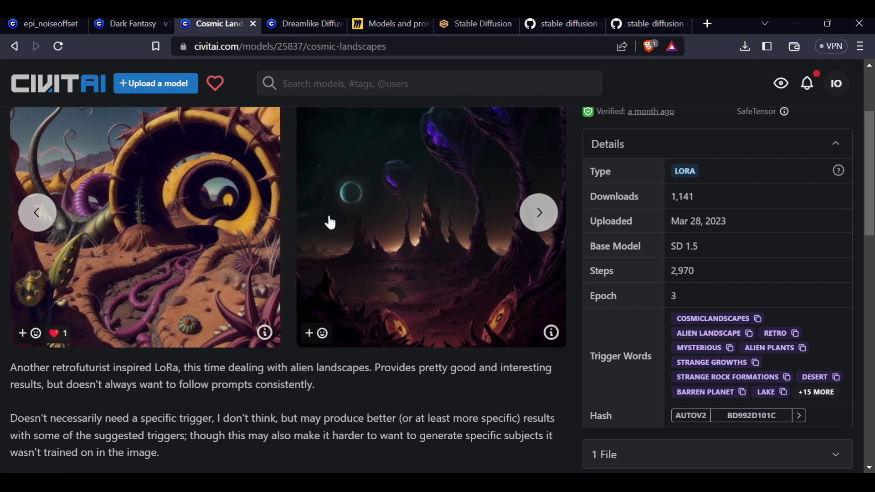
{"action": "left_click", "coordinate": [538, 213]}
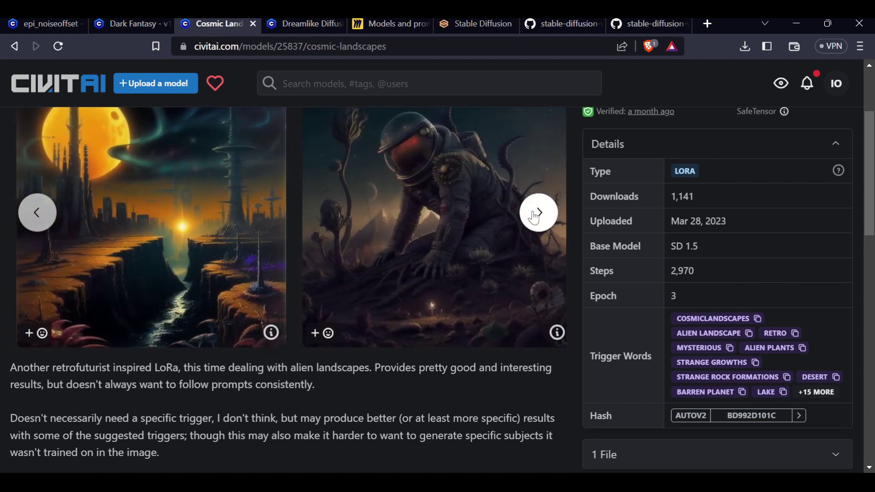
{"action": "left_click", "coordinate": [537, 210]}
{"action": "left_click", "coordinate": [538, 211]}
{"action": "left_click", "coordinate": [35, 212]}
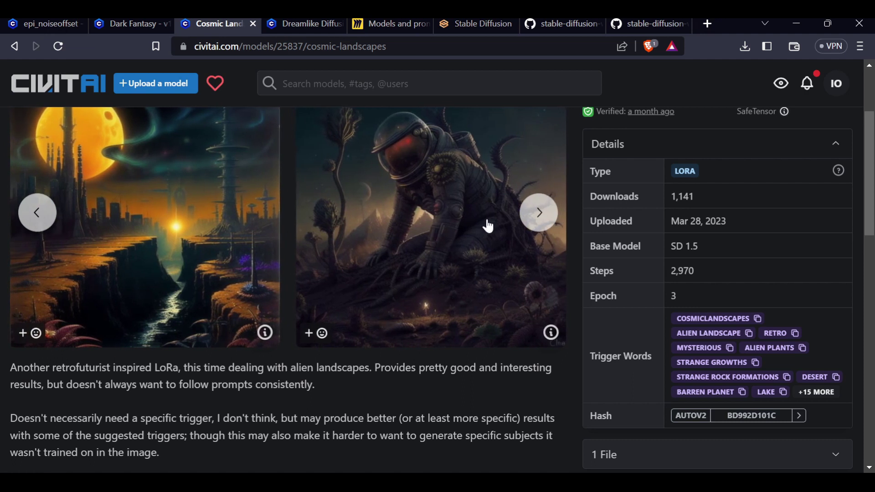
{"action": "left_click", "coordinate": [538, 212]}
{"action": "left_click", "coordinate": [535, 215]}
{"action": "left_click", "coordinate": [533, 217]}
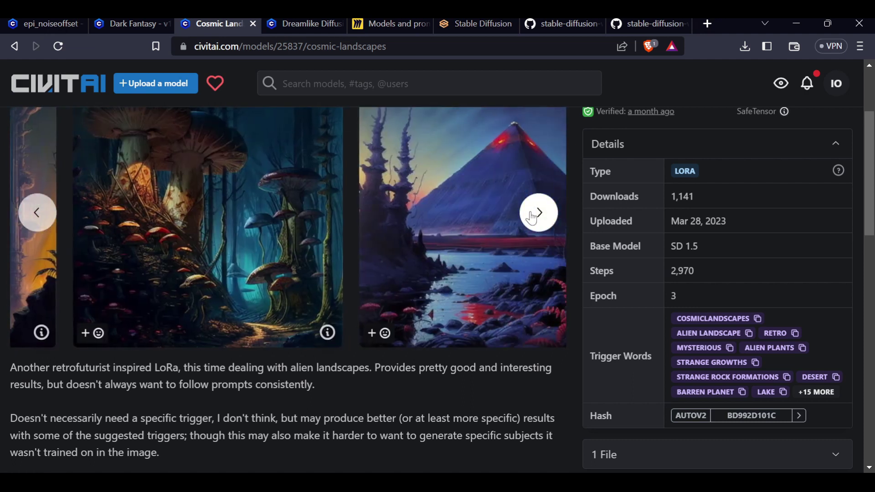
{"action": "left_click", "coordinate": [536, 212]}
{"action": "left_click", "coordinate": [535, 212]}
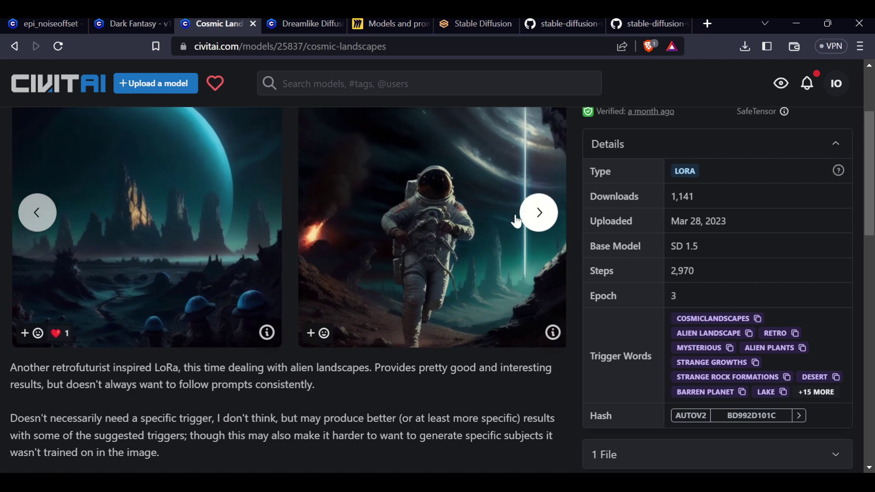
{"action": "left_click", "coordinate": [37, 212]}
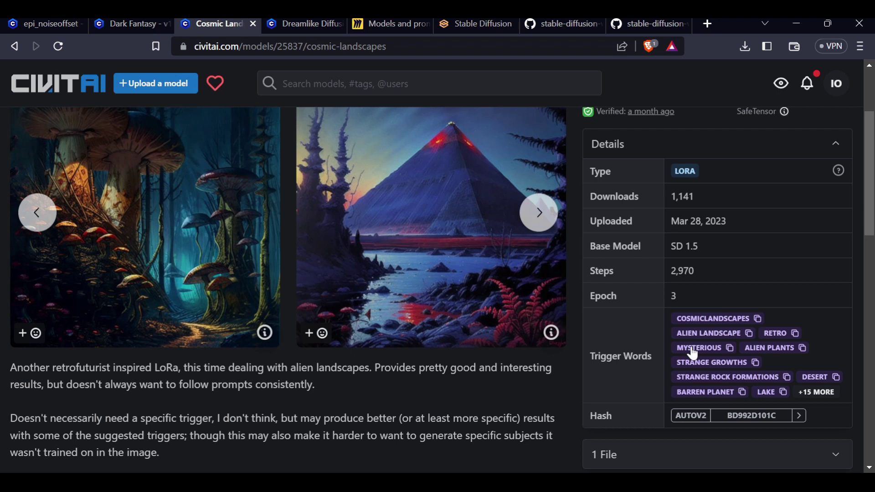
Page the middle Cosmic Landscapes post to its lava landscape and cycle the first post to the purple creature.
{"action": "scroll", "coordinate": [201, 262], "scroll_direction": "down", "scroll_amount": 15}
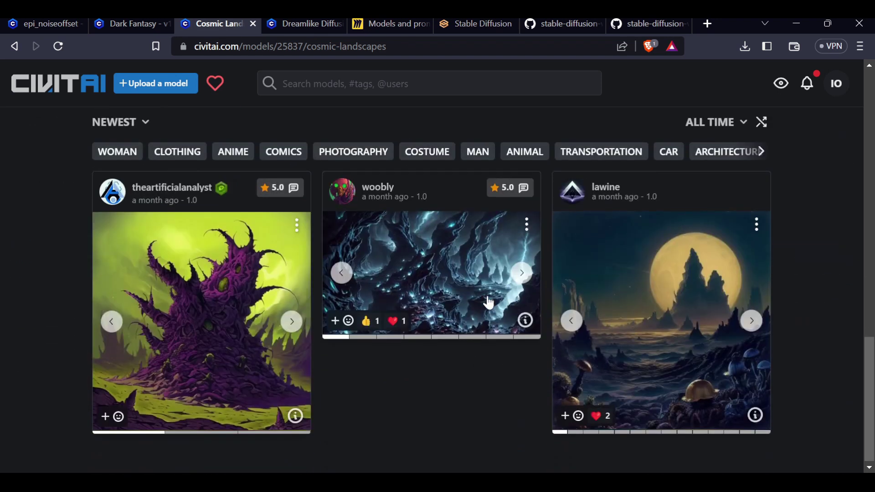
{"action": "left_click", "coordinate": [521, 273]}
{"action": "left_click", "coordinate": [522, 274]}
{"action": "left_click", "coordinate": [522, 274]}
{"action": "left_click", "coordinate": [521, 273]}
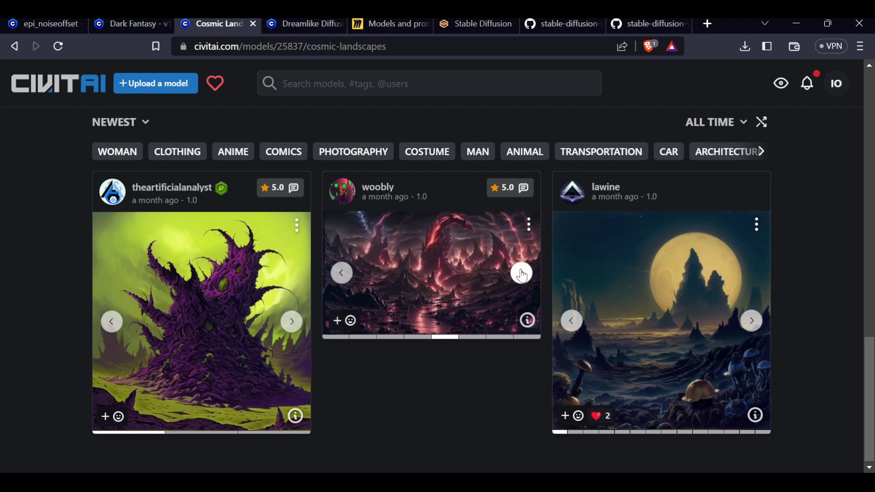
{"action": "left_click", "coordinate": [291, 322]}
{"action": "left_click", "coordinate": [292, 322]}
{"action": "left_click", "coordinate": [291, 322]}
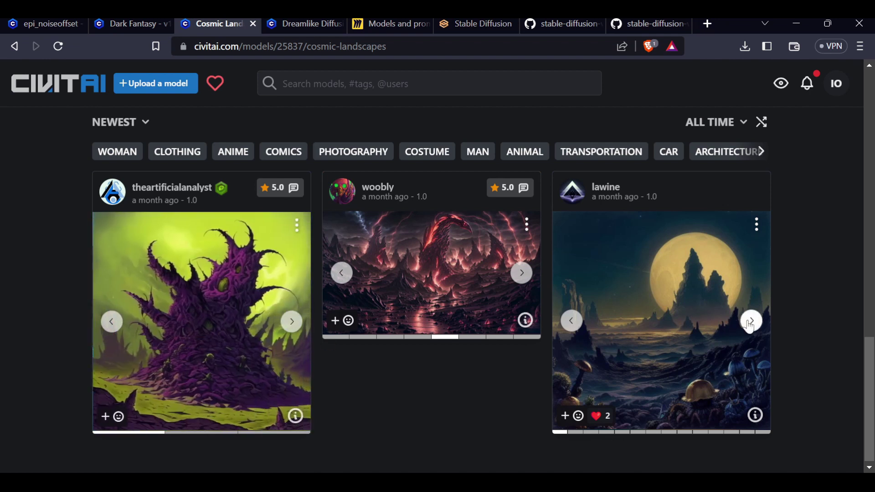
Flip the third post's images to the glowing mushroom forest scene, then return to the page top.
{"action": "left_click", "coordinate": [751, 321]}
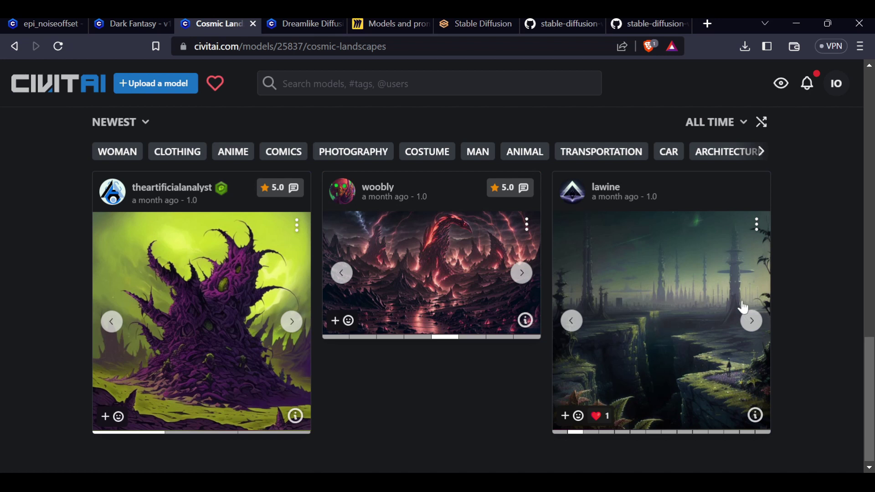
{"action": "left_click", "coordinate": [752, 321]}
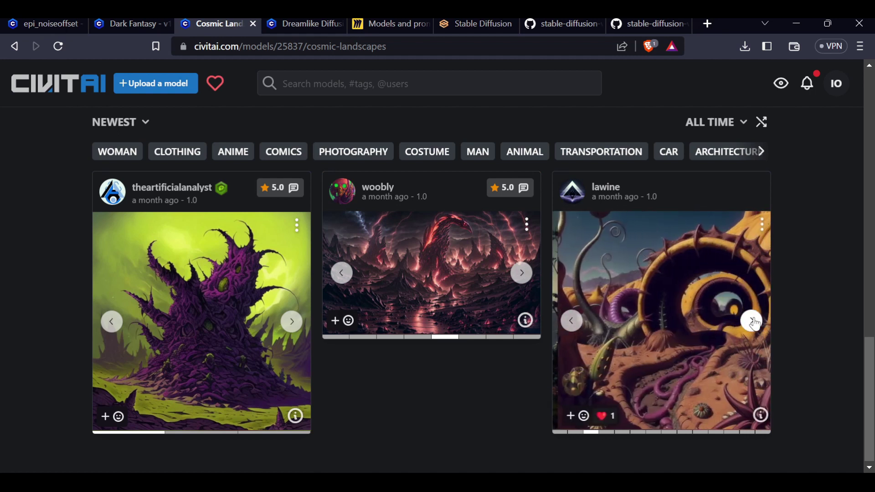
{"action": "left_click", "coordinate": [752, 322]}
{"action": "left_click", "coordinate": [752, 322]}
{"action": "left_click", "coordinate": [752, 322]}
{"action": "left_click", "coordinate": [752, 322]}
{"action": "left_click", "coordinate": [752, 322]}
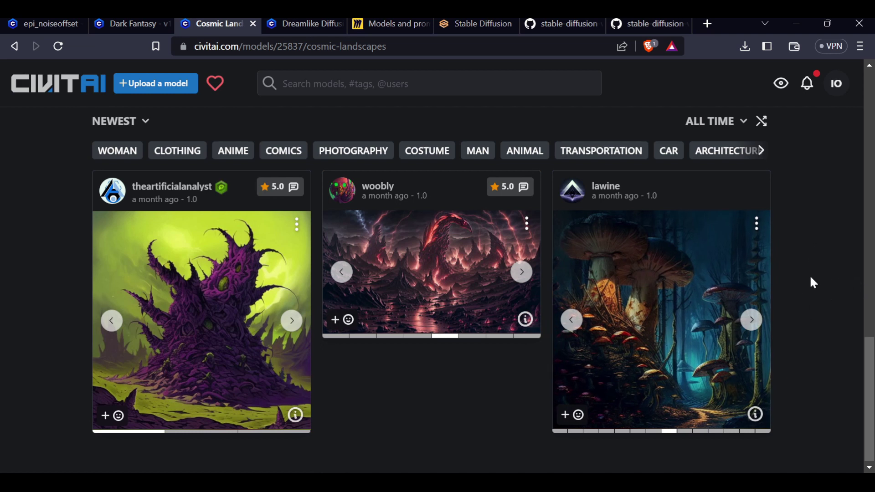
{"action": "scroll", "coordinate": [811, 279], "scroll_direction": "up", "scroll_amount": 15}
{"action": "scroll", "coordinate": [799, 299], "scroll_direction": "up", "scroll_amount": 5}
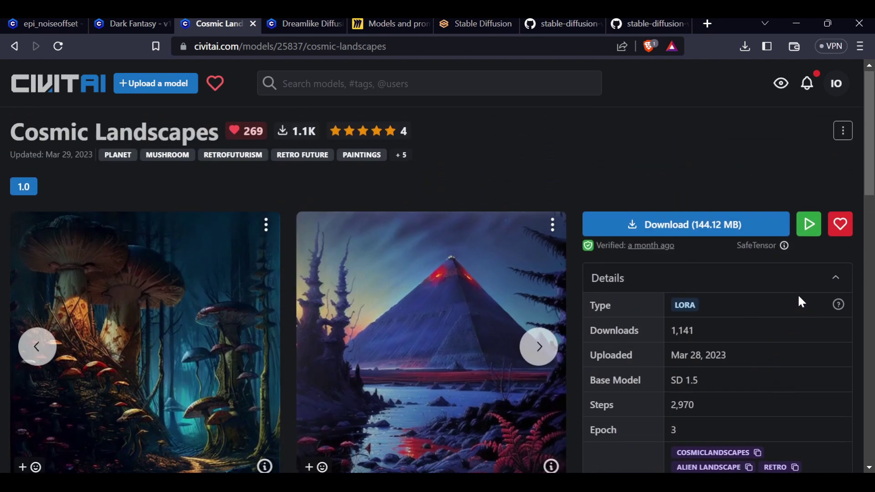
{"action": "scroll", "coordinate": [798, 293], "scroll_direction": "down", "scroll_amount": 3}
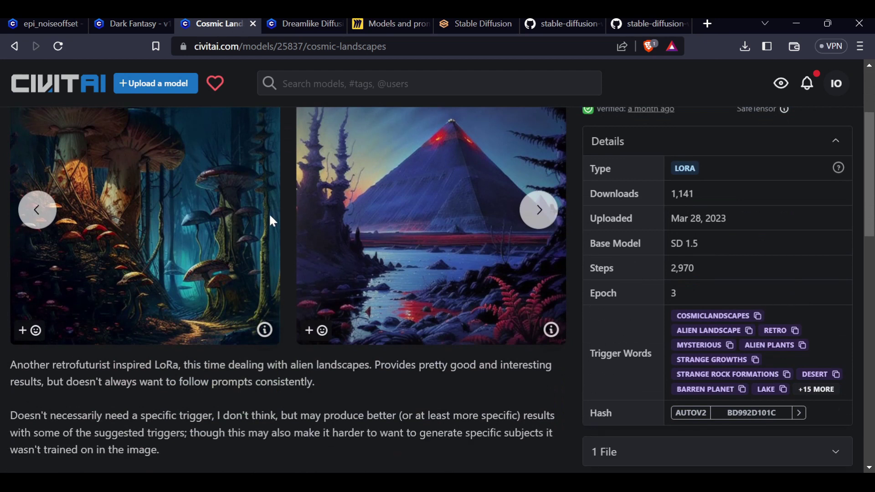
{"action": "scroll", "coordinate": [390, 337], "scroll_direction": "up", "scroll_amount": 3}
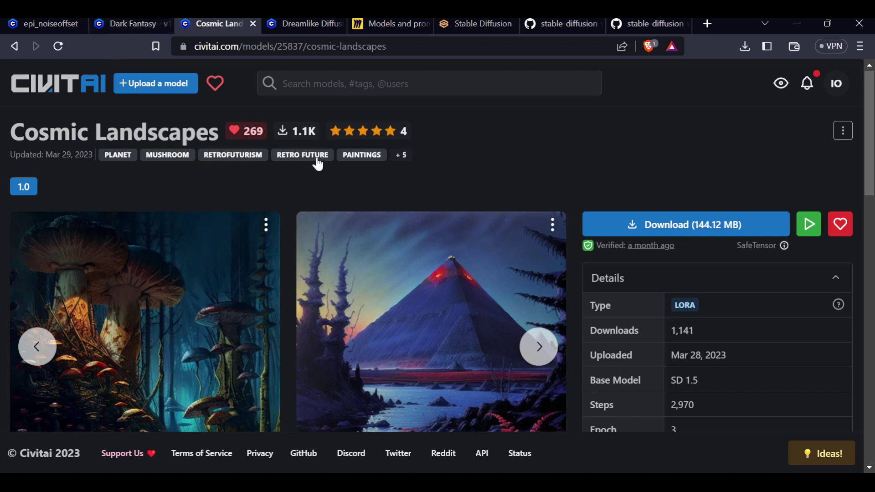
{"action": "scroll", "coordinate": [319, 160], "scroll_direction": "down", "scroll_amount": 2}
{"action": "scroll", "coordinate": [248, 127], "scroll_direction": "up", "scroll_amount": 2}
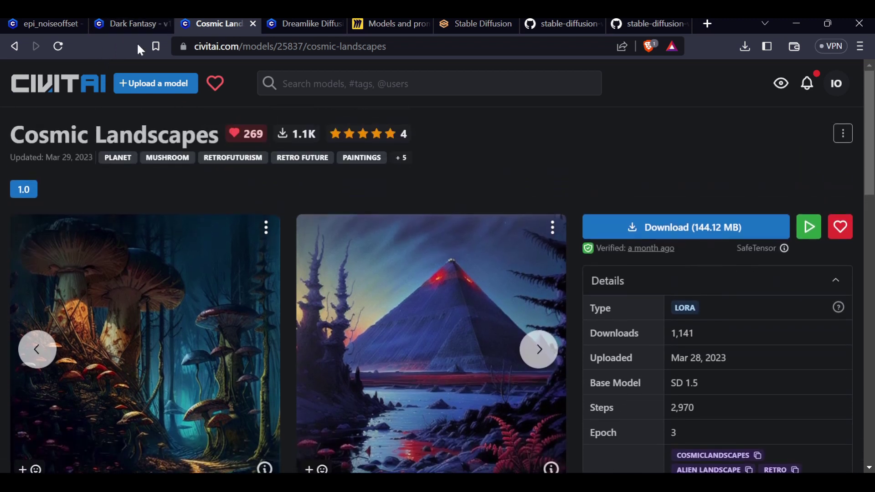
On the Dark Fantasy LoRA page, view the vampire example image's details and prompt.
{"action": "left_click", "coordinate": [123, 28]}
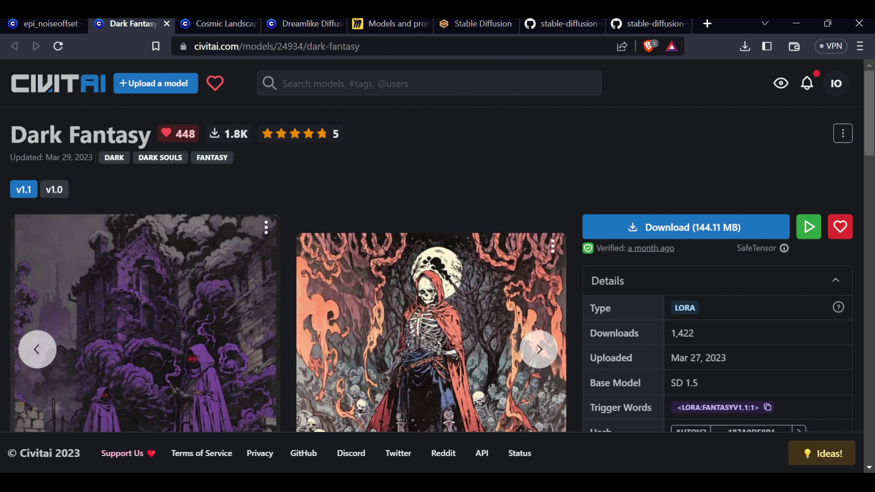
{"action": "scroll", "coordinate": [538, 171], "scroll_direction": "down", "scroll_amount": 15}
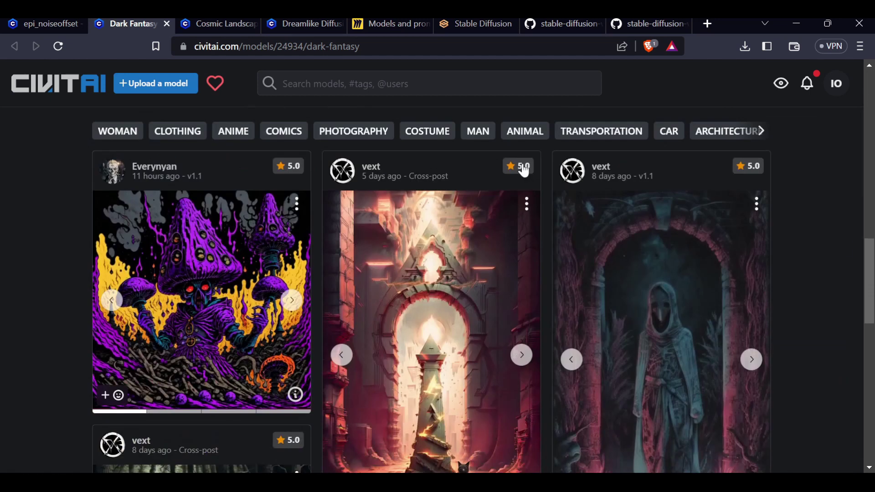
{"action": "scroll", "coordinate": [518, 176], "scroll_direction": "down", "scroll_amount": 8}
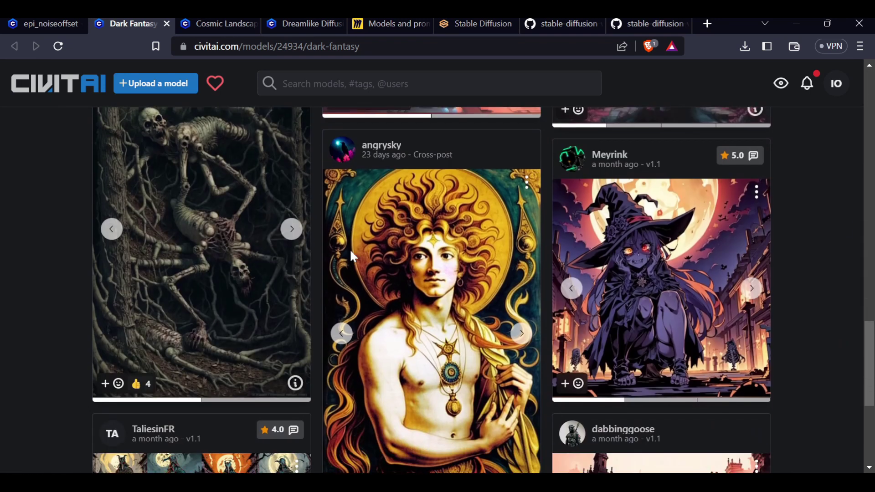
{"action": "scroll", "coordinate": [455, 233], "scroll_direction": "down", "scroll_amount": 6}
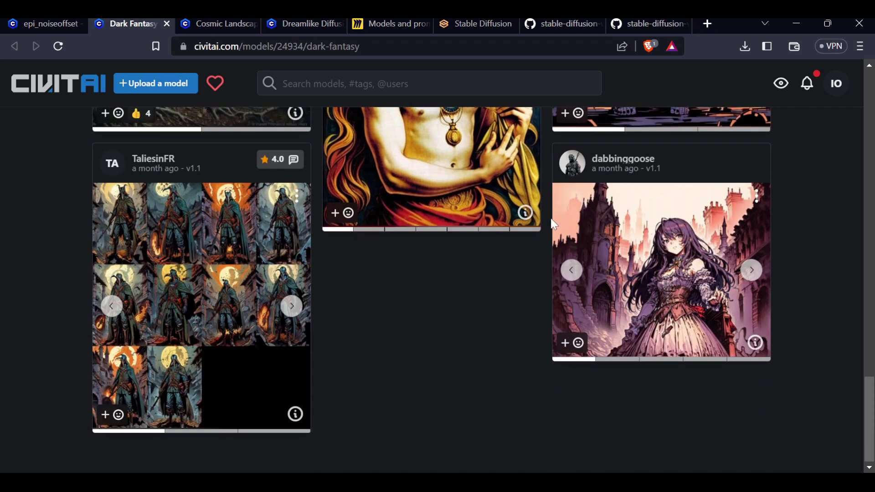
{"action": "left_click", "coordinate": [290, 304]}
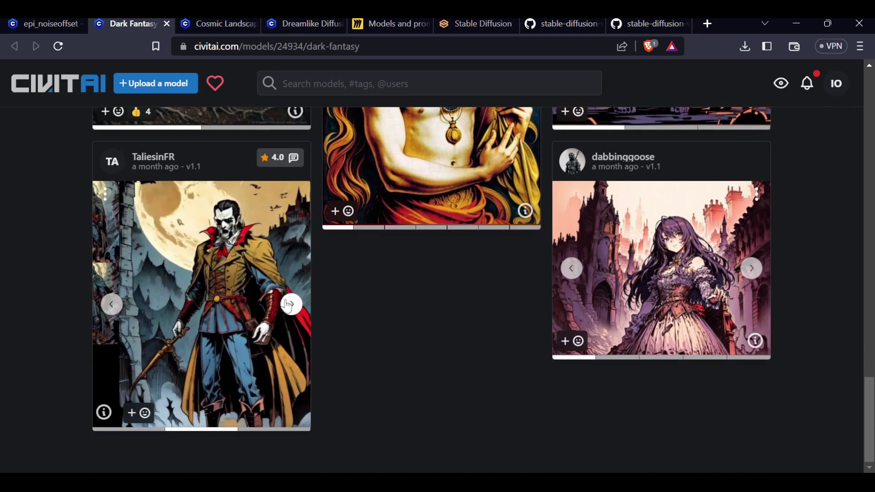
{"action": "left_click", "coordinate": [281, 306]}
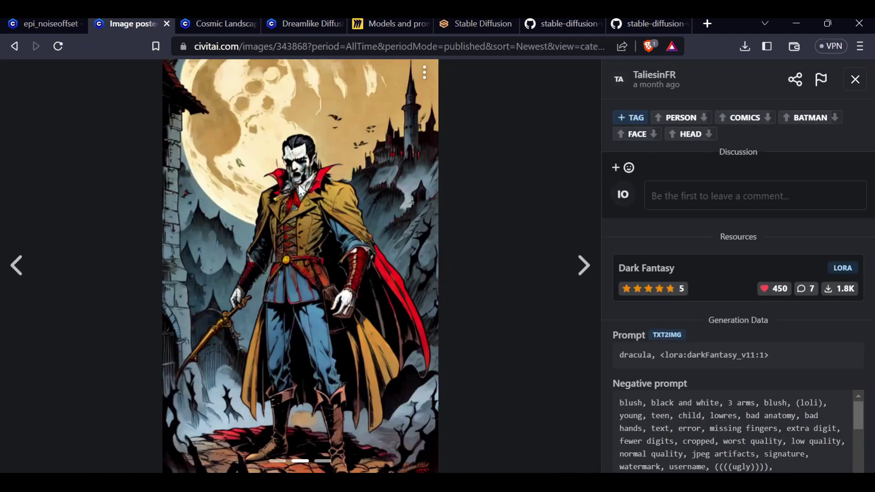
{"action": "key", "text": "alt+Left"}
Cycle the vampire post back to the city street image and return to the description and 4.75 rating.
{"action": "left_click", "coordinate": [291, 305]}
{"action": "left_click", "coordinate": [291, 305]}
{"action": "left_click", "coordinate": [290, 306]}
{"action": "left_click", "coordinate": [291, 305]}
{"action": "left_click", "coordinate": [291, 306]}
{"action": "scroll", "coordinate": [769, 288], "scroll_direction": "up", "scroll_amount": 10}
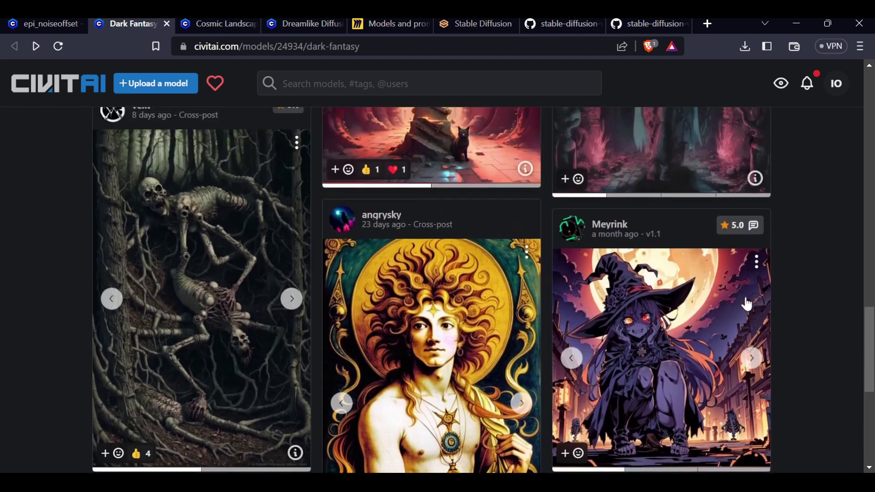
{"action": "scroll", "coordinate": [731, 319], "scroll_direction": "up", "scroll_amount": 10}
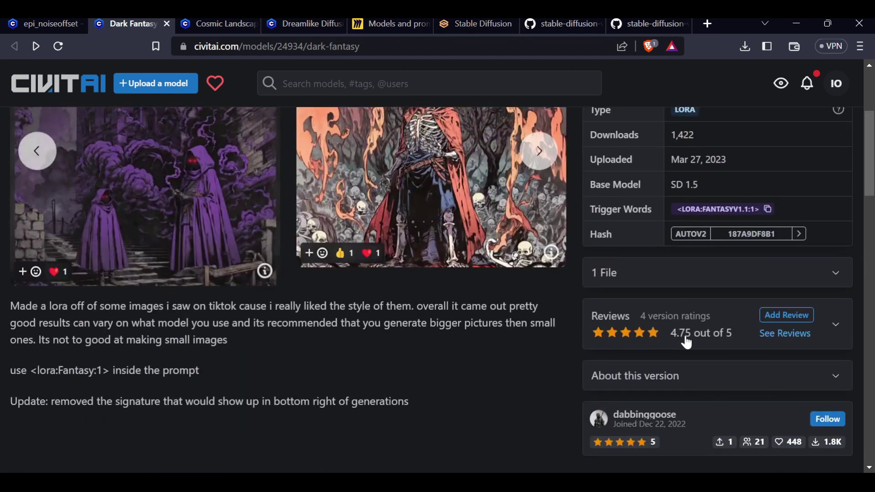
Glance at the Cosmic Landscapes page, then go back to the top of the Dark Fantasy page.
{"action": "left_click", "coordinate": [209, 25]}
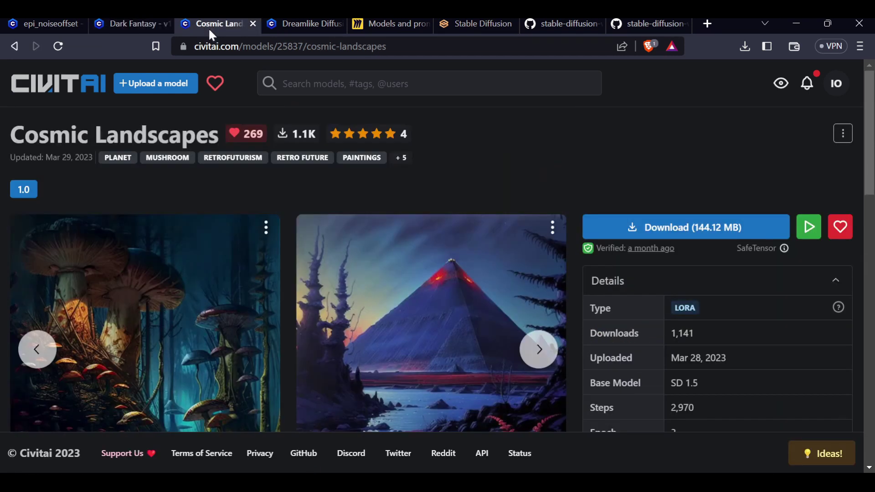
{"action": "scroll", "coordinate": [622, 246], "scroll_direction": "down", "scroll_amount": 10}
{"action": "scroll", "coordinate": [620, 294], "scroll_direction": "up", "scroll_amount": 8}
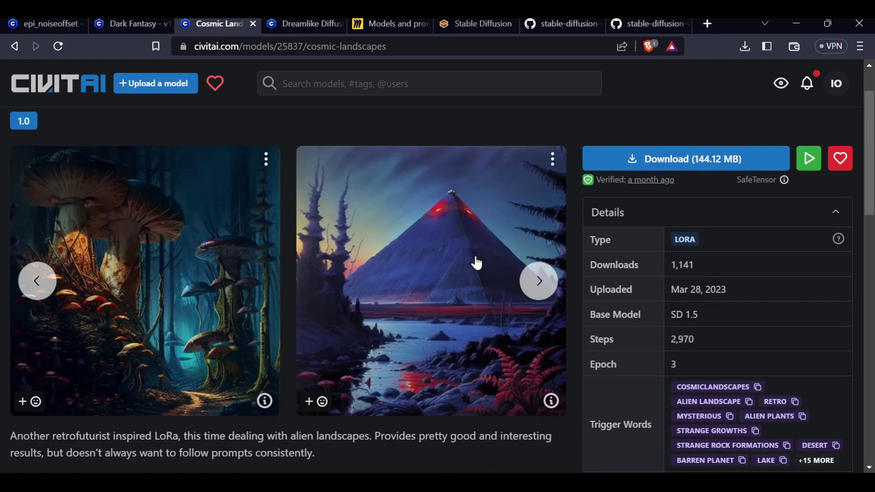
{"action": "left_click", "coordinate": [120, 27]}
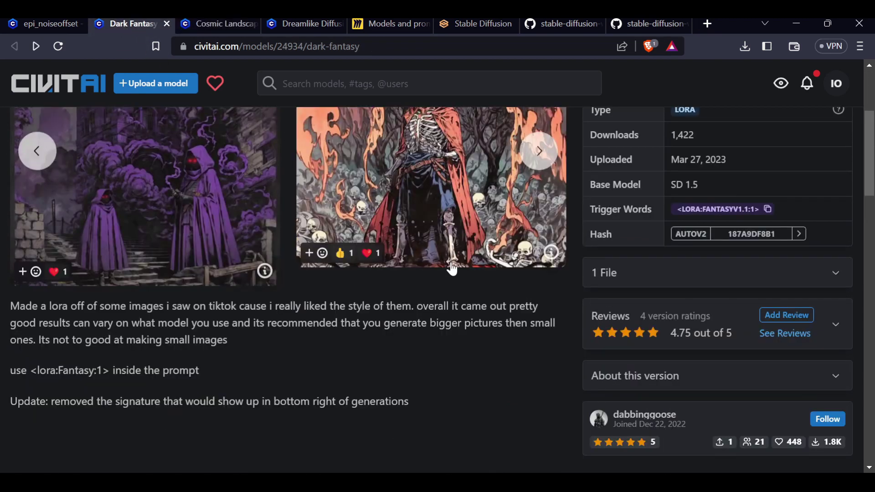
{"action": "scroll", "coordinate": [564, 359], "scroll_direction": "up", "scroll_amount": 5}
Advance the Dark Fantasy previews to the hooded-figures and red-cloaked skeleton scenes, then show epi_noiseoffset.
{"action": "left_click", "coordinate": [545, 351]}
{"action": "left_click", "coordinate": [544, 350]}
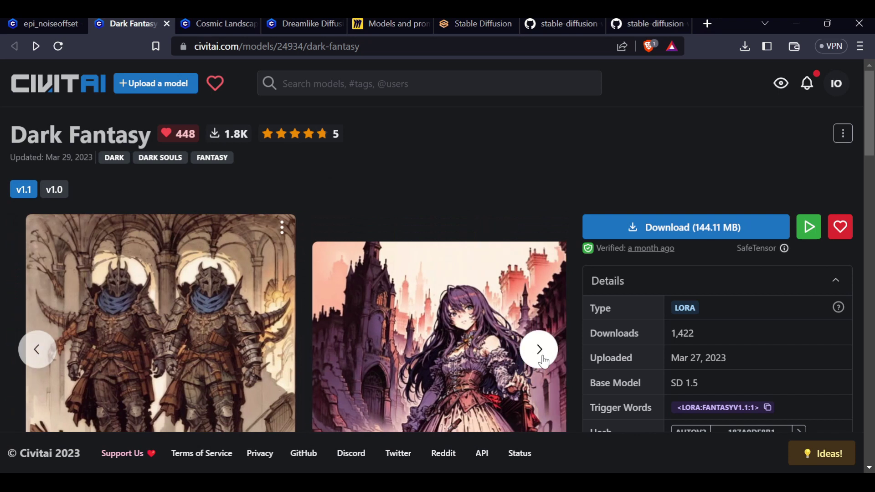
{"action": "scroll", "coordinate": [538, 345], "scroll_direction": "down", "scroll_amount": 1}
{"action": "left_click", "coordinate": [537, 291]}
{"action": "left_click", "coordinate": [537, 291]}
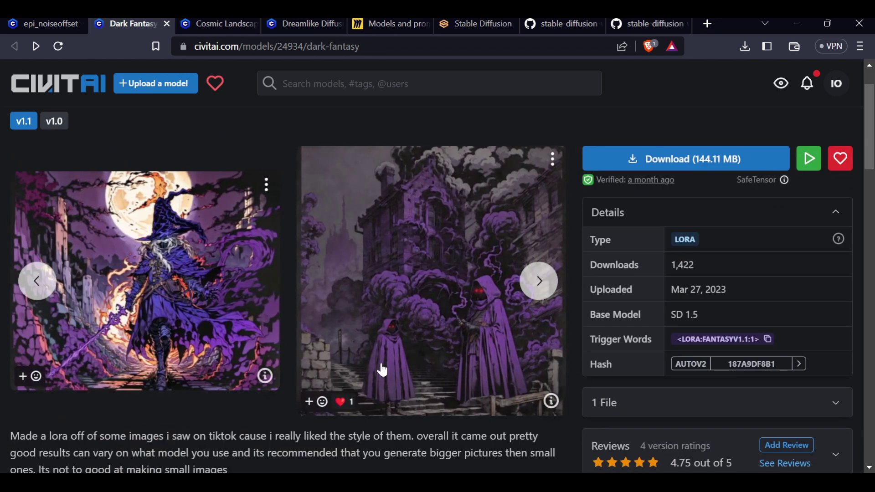
{"action": "left_click", "coordinate": [539, 281]}
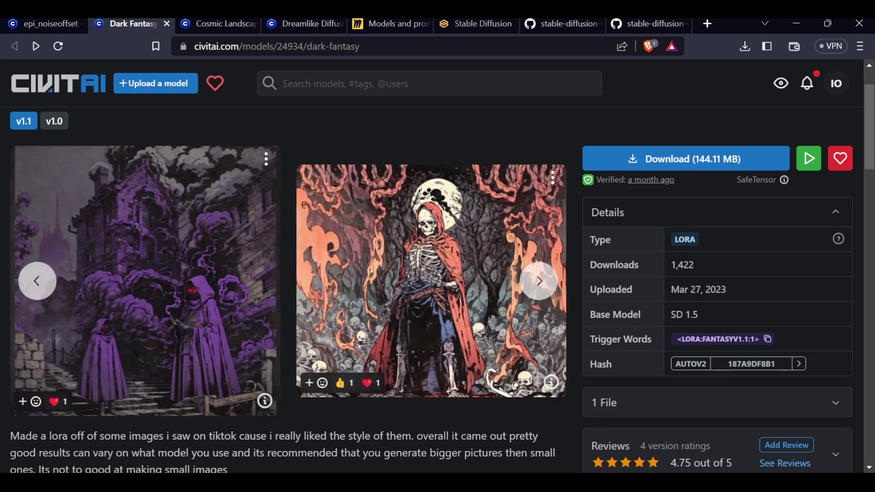
{"action": "left_click", "coordinate": [40, 24]}
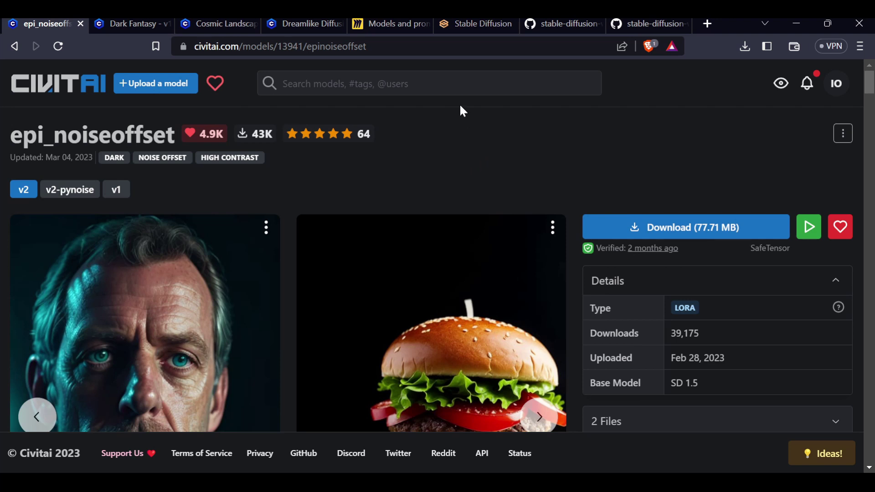
{"action": "scroll", "coordinate": [447, 112], "scroll_direction": "down", "scroll_amount": 4}
{"action": "scroll", "coordinate": [433, 146], "scroll_direction": "down", "scroll_amount": 20}
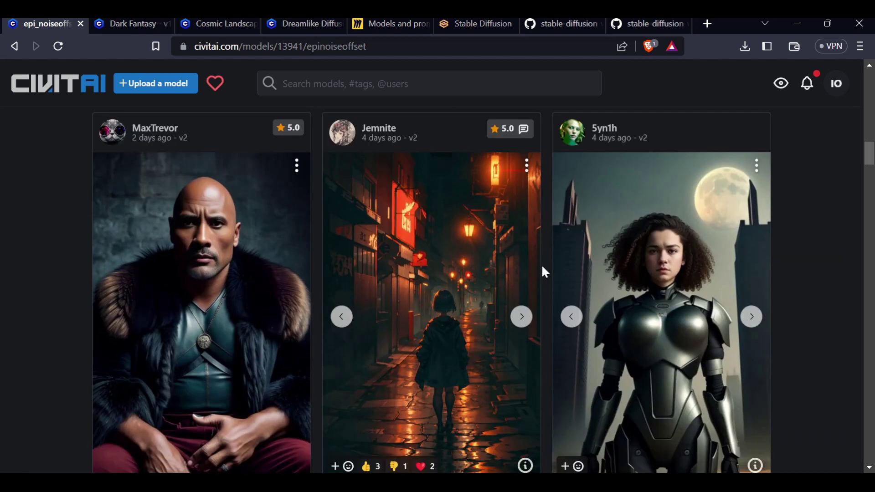
{"action": "scroll", "coordinate": [181, 276], "scroll_direction": "down", "scroll_amount": 2}
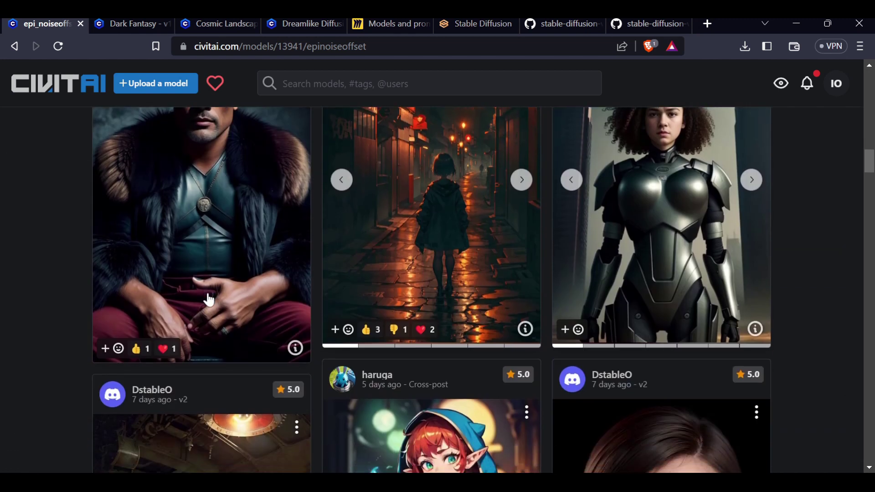
{"action": "scroll", "coordinate": [205, 303], "scroll_direction": "up", "scroll_amount": 2}
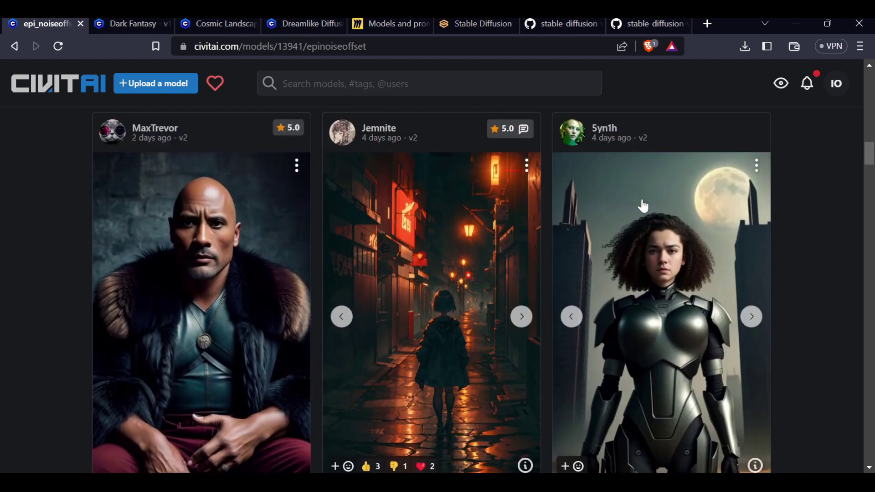
{"action": "scroll", "coordinate": [659, 225], "scroll_direction": "down", "scroll_amount": 6}
{"action": "scroll", "coordinate": [658, 225], "scroll_direction": "down", "scroll_amount": 3}
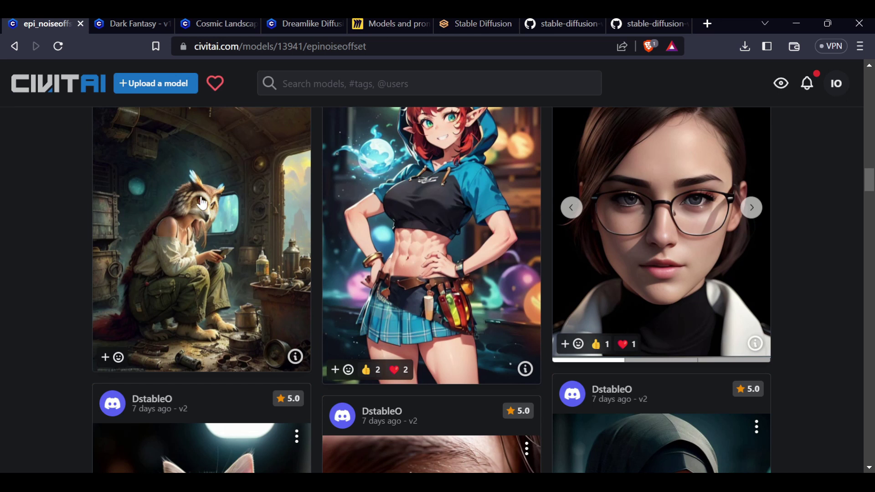
{"action": "scroll", "coordinate": [469, 185], "scroll_direction": "down", "scroll_amount": 4}
{"action": "scroll", "coordinate": [469, 185], "scroll_direction": "down", "scroll_amount": 3}
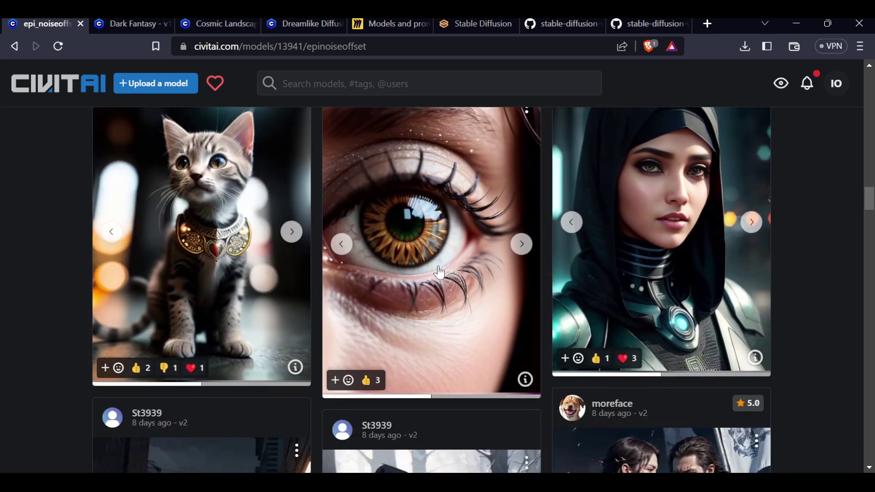
{"action": "scroll", "coordinate": [440, 269], "scroll_direction": "down", "scroll_amount": 6}
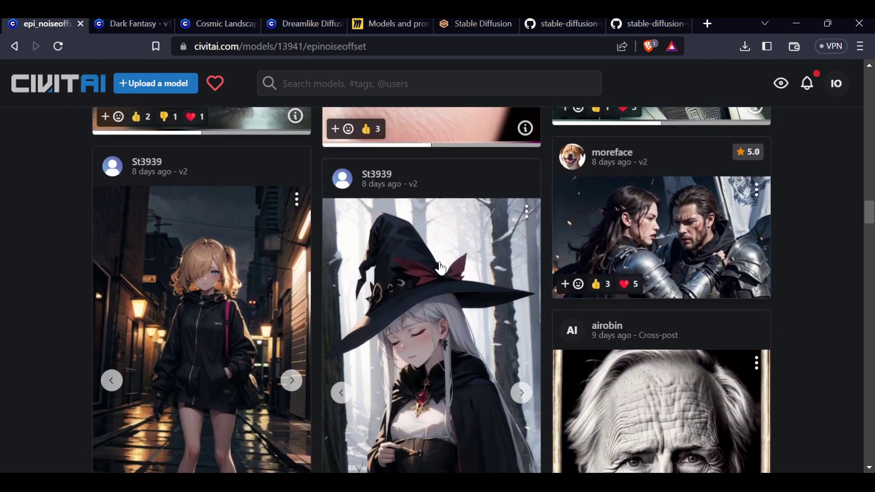
{"action": "scroll", "coordinate": [435, 269], "scroll_direction": "down", "scroll_amount": 7}
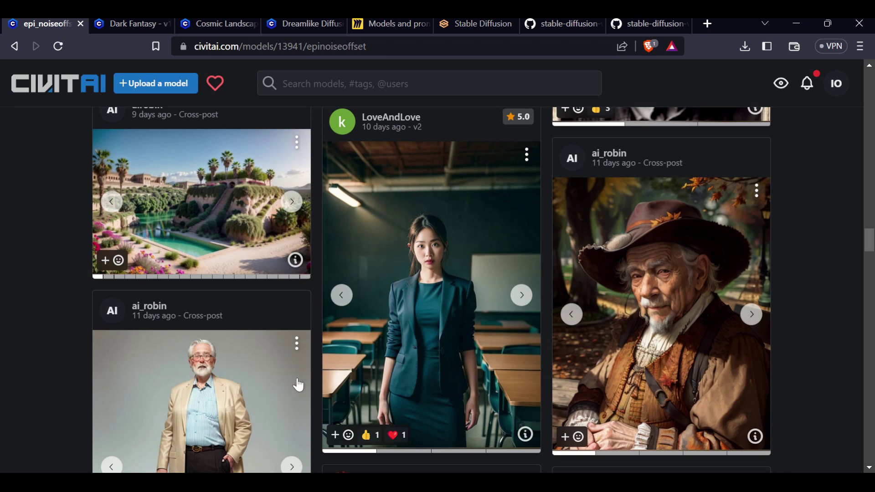
{"action": "scroll", "coordinate": [458, 351], "scroll_direction": "down", "scroll_amount": 6}
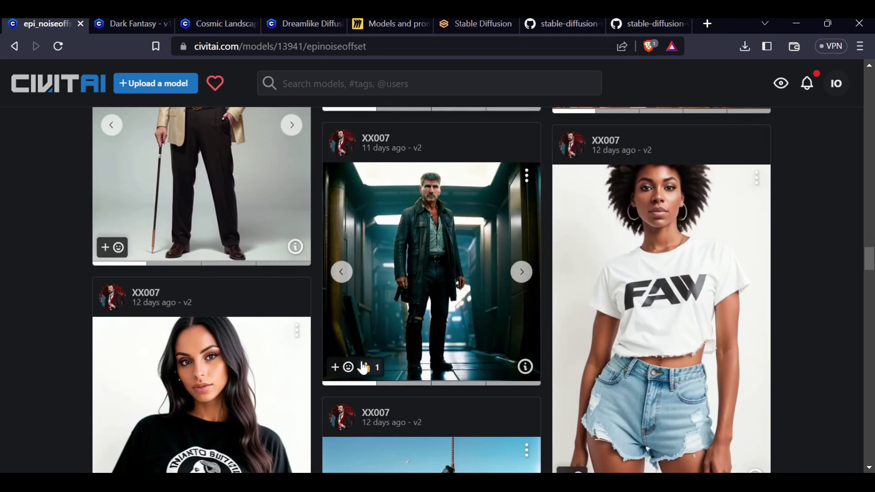
{"action": "scroll", "coordinate": [340, 360], "scroll_direction": "down", "scroll_amount": 7}
{"action": "scroll", "coordinate": [371, 363], "scroll_direction": "down", "scroll_amount": 4}
{"action": "scroll", "coordinate": [371, 362], "scroll_direction": "down", "scroll_amount": 1}
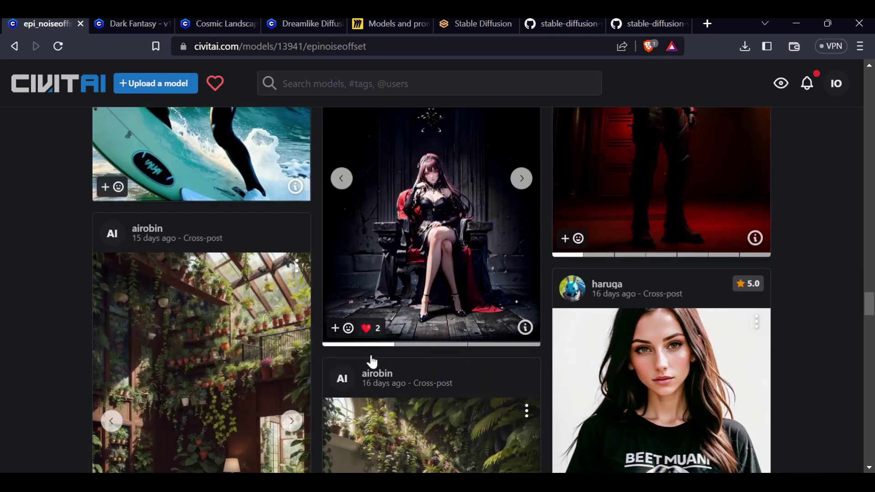
{"action": "scroll", "coordinate": [406, 321], "scroll_direction": "up", "scroll_amount": 3}
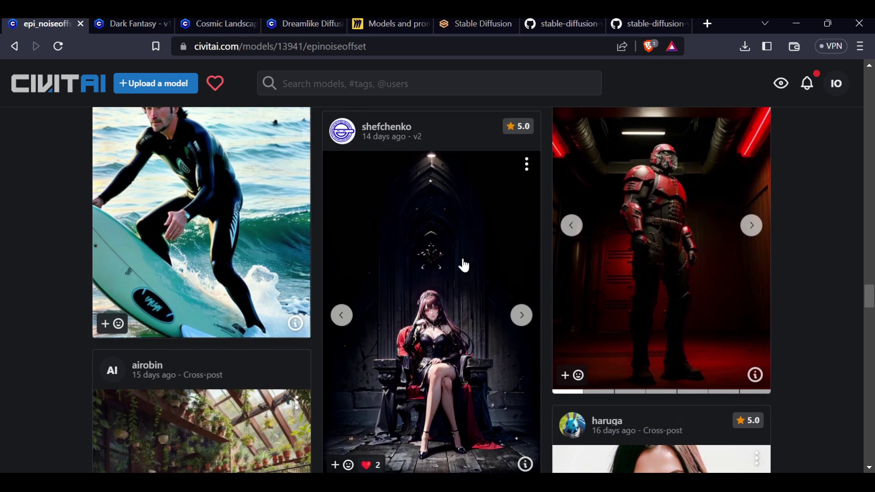
{"action": "scroll", "coordinate": [463, 265], "scroll_direction": "down", "scroll_amount": 12}
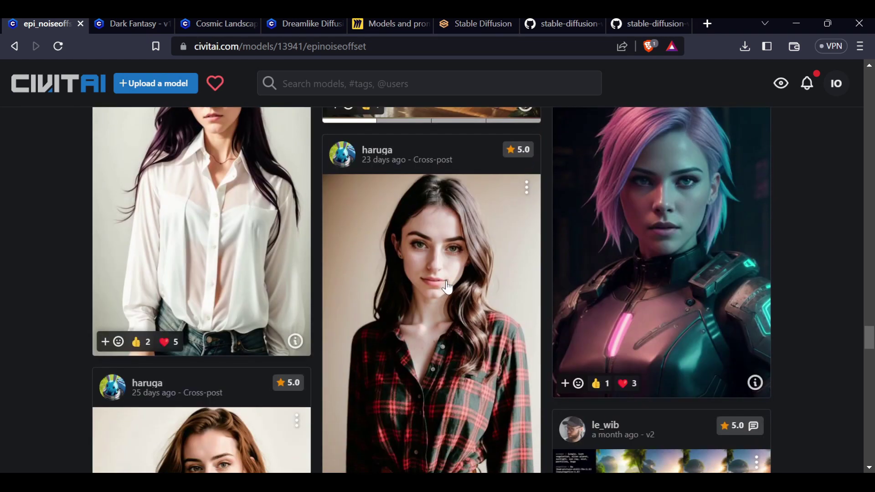
{"action": "scroll", "coordinate": [447, 287], "scroll_direction": "up", "scroll_amount": 3}
{"action": "scroll", "coordinate": [446, 287], "scroll_direction": "down", "scroll_amount": 10}
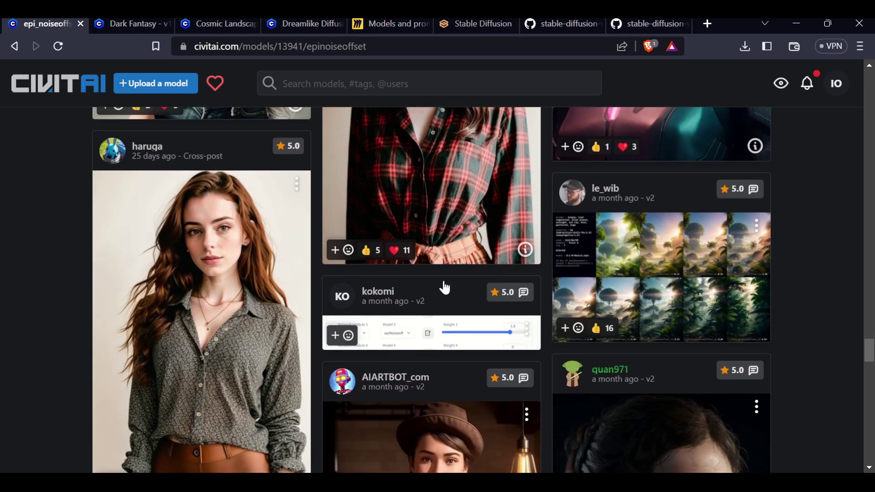
{"action": "scroll", "coordinate": [445, 282], "scroll_direction": "up", "scroll_amount": 10}
{"action": "scroll", "coordinate": [448, 262], "scroll_direction": "up", "scroll_amount": 10}
{"action": "scroll", "coordinate": [451, 278], "scroll_direction": "down", "scroll_amount": 10}
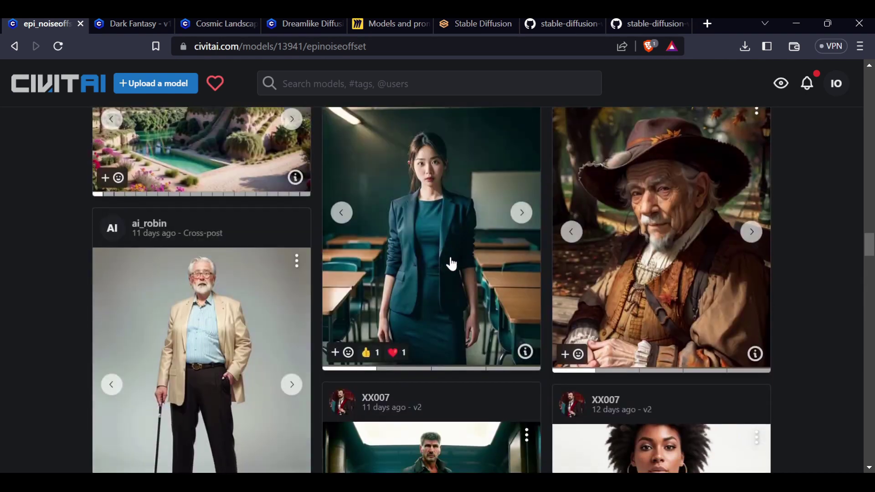
{"action": "scroll", "coordinate": [452, 283], "scroll_direction": "down", "scroll_amount": 2}
{"action": "scroll", "coordinate": [704, 271], "scroll_direction": "up", "scroll_amount": 1}
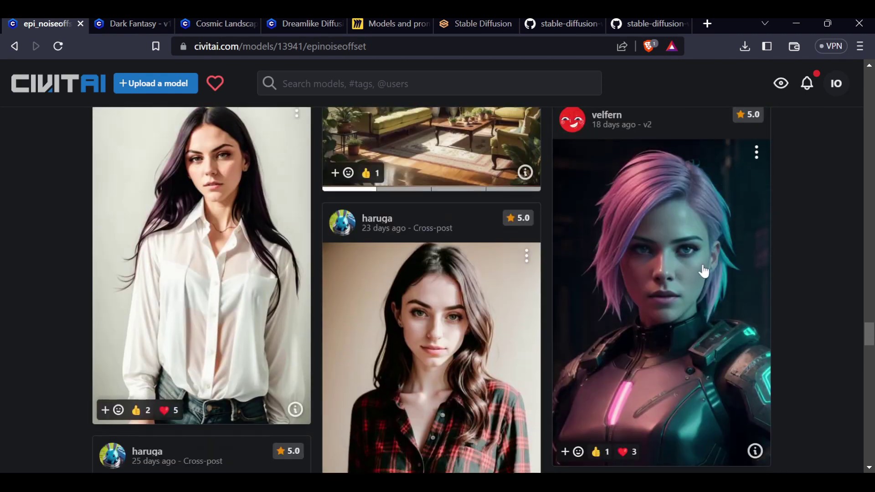
{"action": "scroll", "coordinate": [577, 287], "scroll_direction": "up", "scroll_amount": 15}
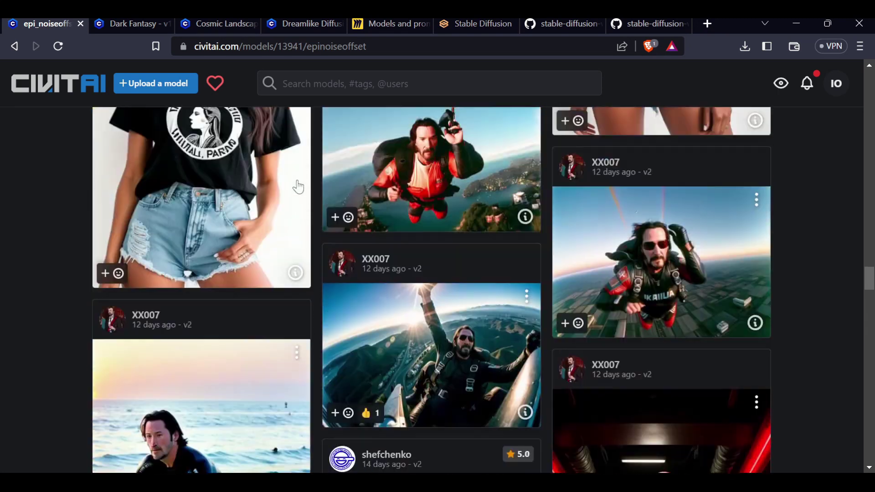
{"action": "scroll", "coordinate": [407, 261], "scroll_direction": "up", "scroll_amount": 20}
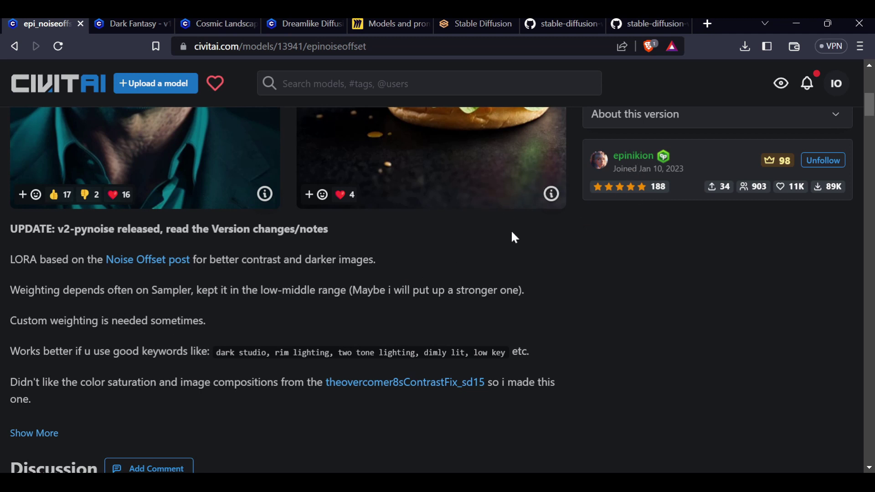
Expand and read the full epi_noiseoffset description and update notes, then open the creator's models page.
{"action": "left_click", "coordinate": [38, 434]}
{"action": "scroll", "coordinate": [231, 319], "scroll_direction": "down", "scroll_amount": 5}
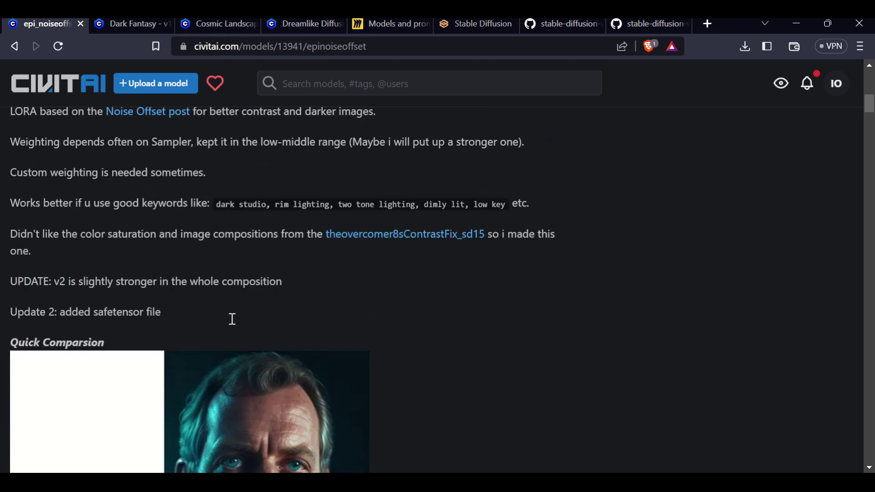
{"action": "scroll", "coordinate": [161, 269], "scroll_direction": "up", "scroll_amount": 6}
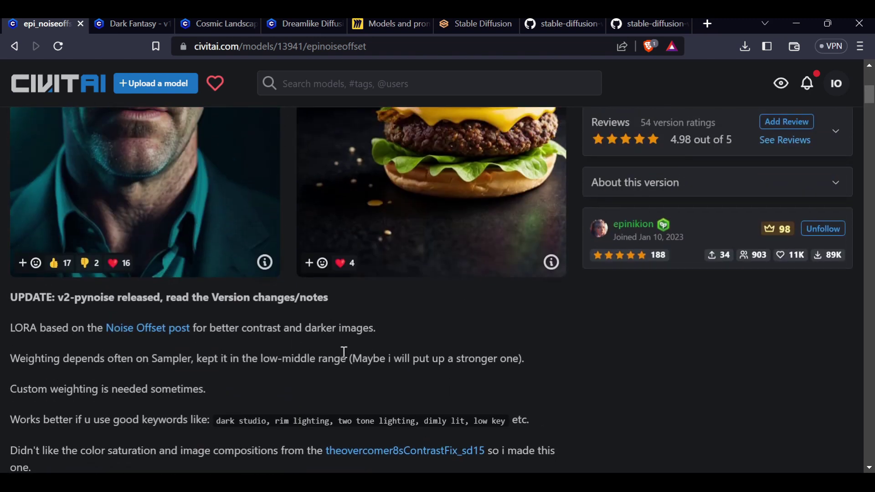
{"action": "scroll", "coordinate": [192, 379], "scroll_direction": "down", "scroll_amount": 3}
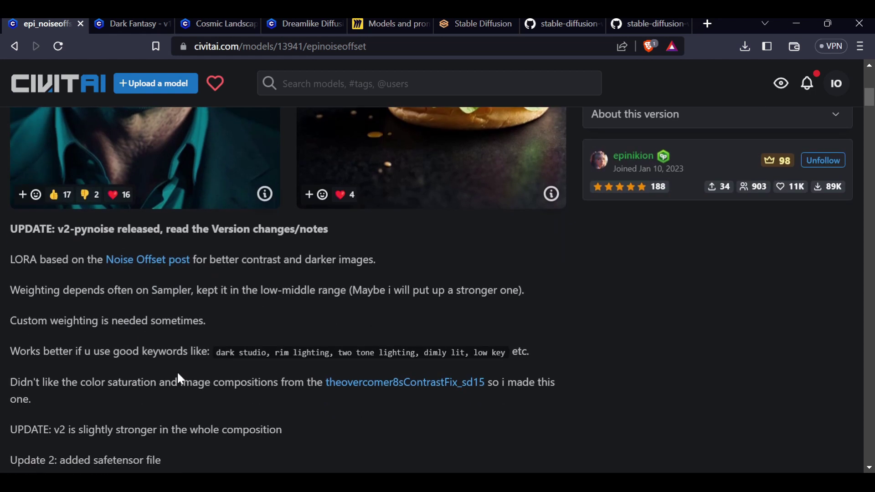
{"action": "scroll", "coordinate": [184, 367], "scroll_direction": "up", "scroll_amount": 9}
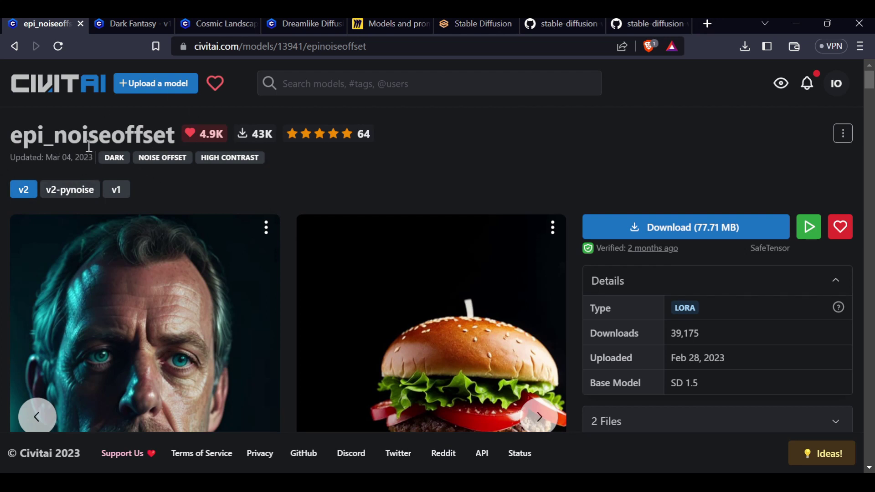
{"action": "scroll", "coordinate": [473, 136], "scroll_direction": "down", "scroll_amount": 5}
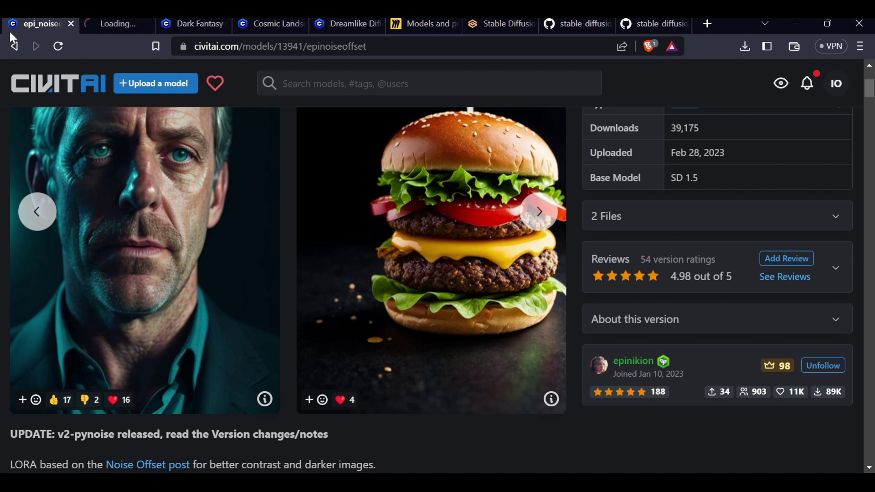
{"action": "left_click", "coordinate": [137, 29]}
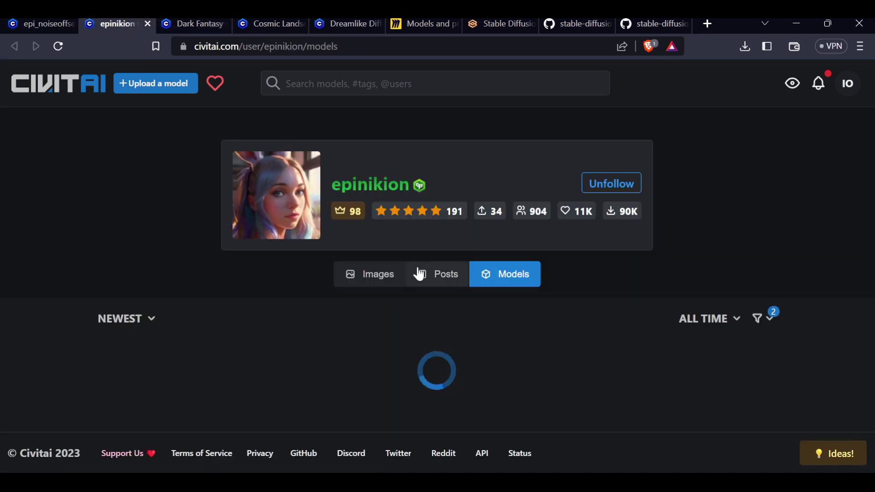
{"action": "scroll", "coordinate": [365, 235], "scroll_direction": "down", "scroll_amount": 5}
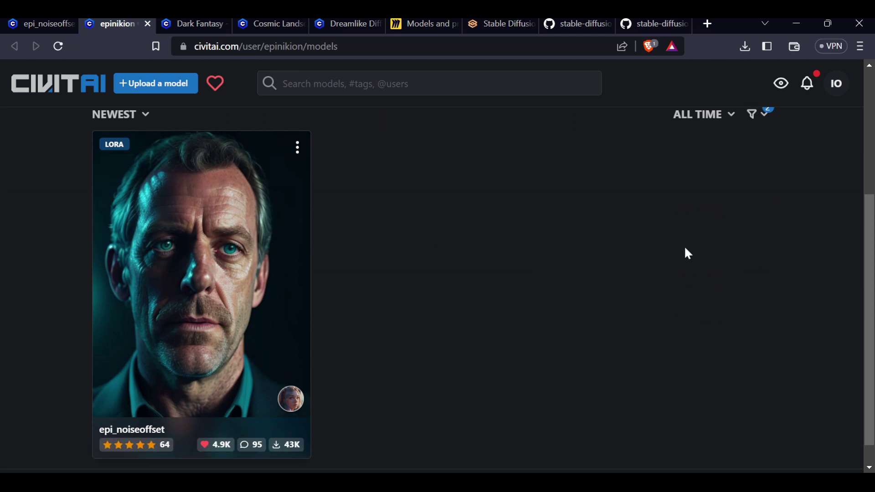
{"action": "scroll", "coordinate": [729, 269], "scroll_direction": "up", "scroll_amount": 3}
{"action": "left_click", "coordinate": [768, 255]}
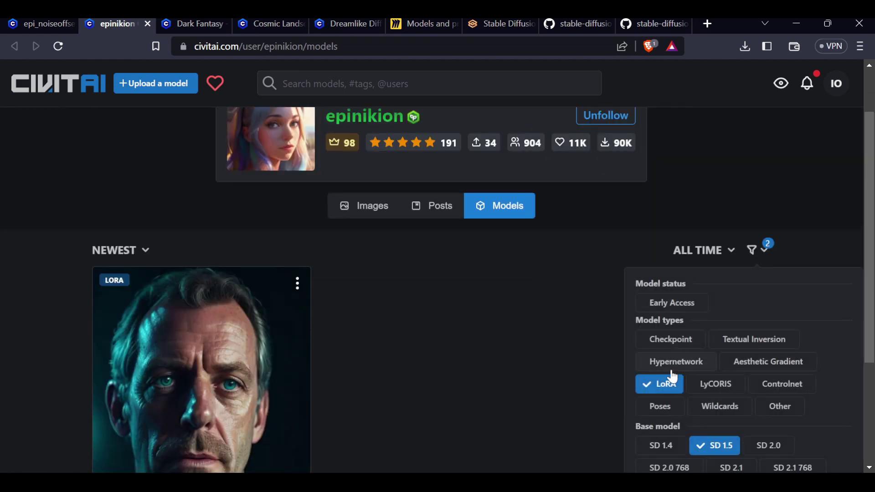
{"action": "left_click", "coordinate": [660, 384]}
{"action": "left_click", "coordinate": [587, 230]}
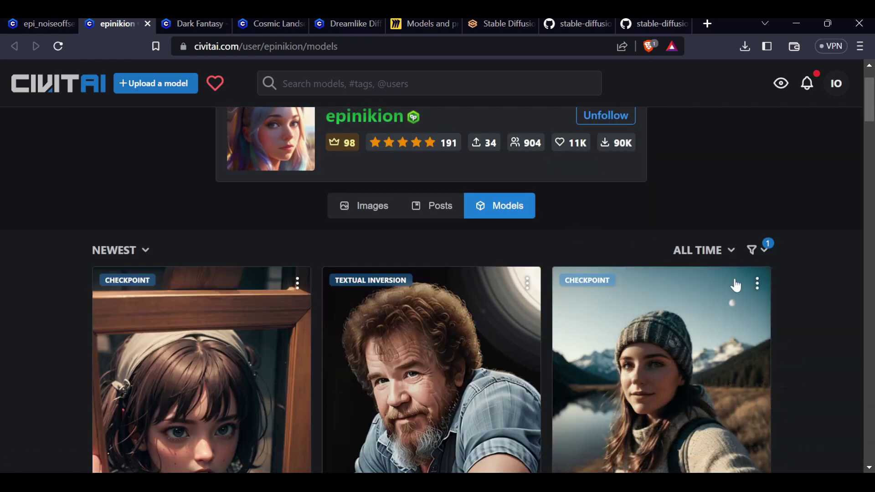
{"action": "scroll", "coordinate": [500, 275], "scroll_direction": "down", "scroll_amount": 3}
{"action": "scroll", "coordinate": [410, 247], "scroll_direction": "up", "scroll_amount": 3}
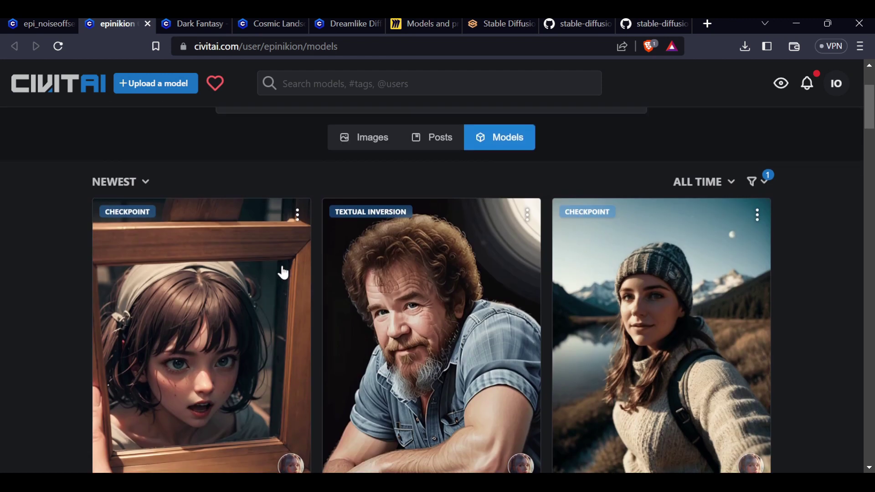
{"action": "scroll", "coordinate": [564, 242], "scroll_direction": "down", "scroll_amount": 7}
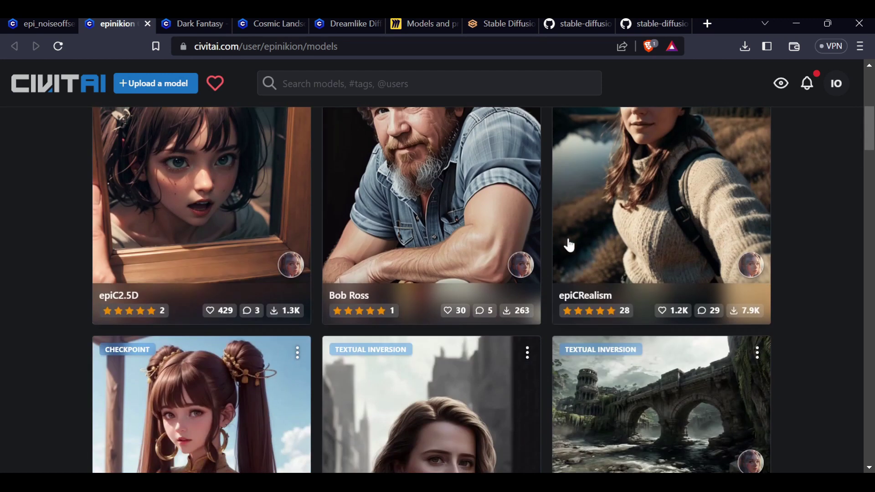
{"action": "scroll", "coordinate": [477, 360], "scroll_direction": "down", "scroll_amount": 2}
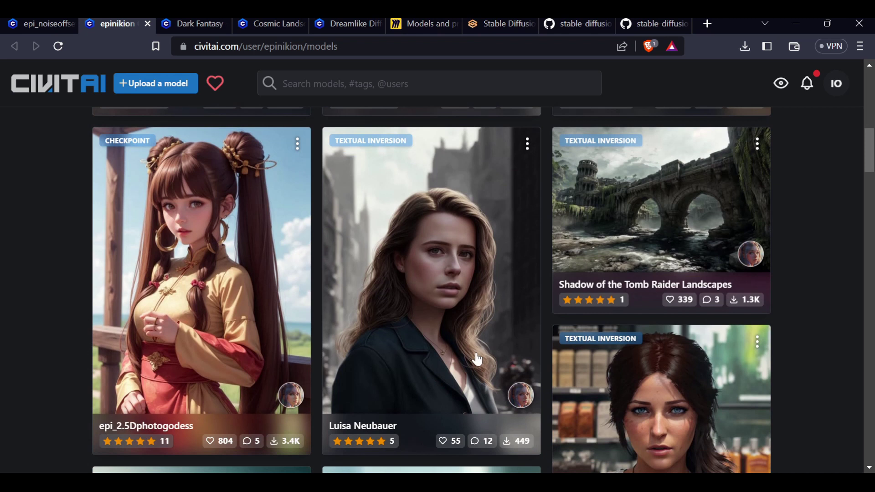
{"action": "scroll", "coordinate": [695, 213], "scroll_direction": "down", "scroll_amount": 2}
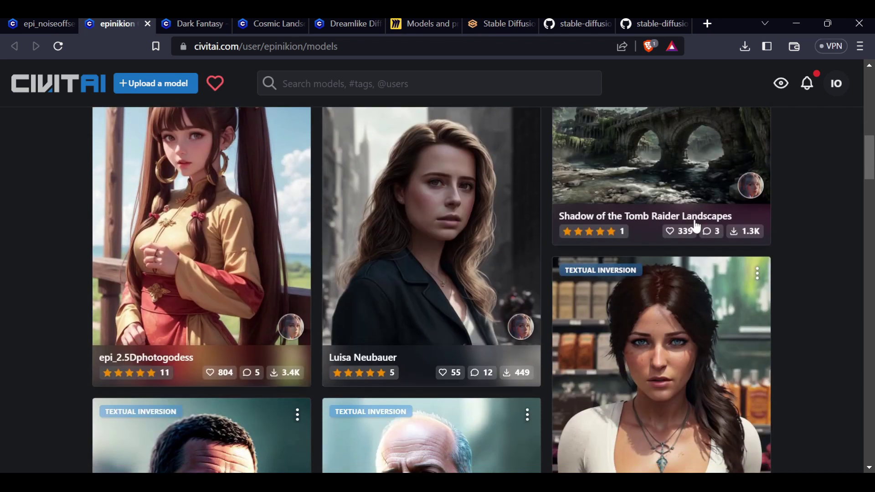
{"action": "scroll", "coordinate": [676, 229], "scroll_direction": "up", "scroll_amount": 3}
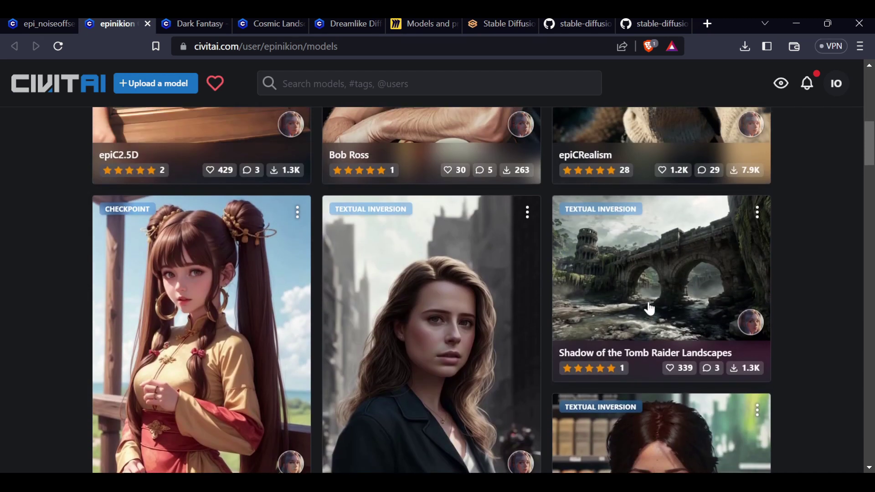
{"action": "scroll", "coordinate": [618, 273], "scroll_direction": "down", "scroll_amount": 5}
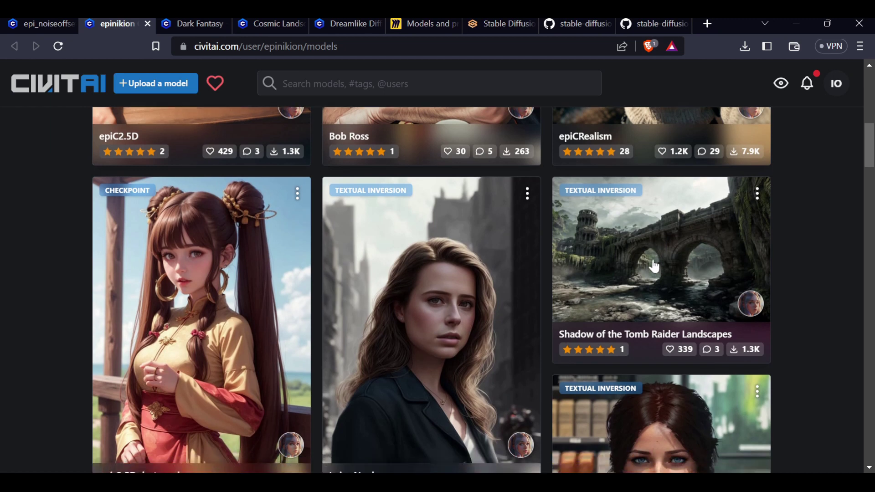
{"action": "scroll", "coordinate": [649, 267], "scroll_direction": "down", "scroll_amount": 5}
{"action": "scroll", "coordinate": [638, 273], "scroll_direction": "down", "scroll_amount": 4}
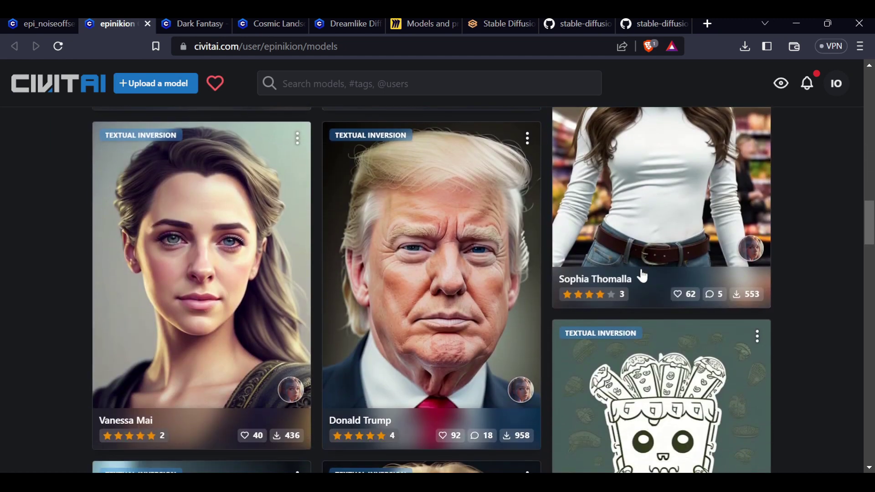
{"action": "scroll", "coordinate": [557, 297], "scroll_direction": "up", "scroll_amount": 8}
{"action": "scroll", "coordinate": [537, 313], "scroll_direction": "down", "scroll_amount": 8}
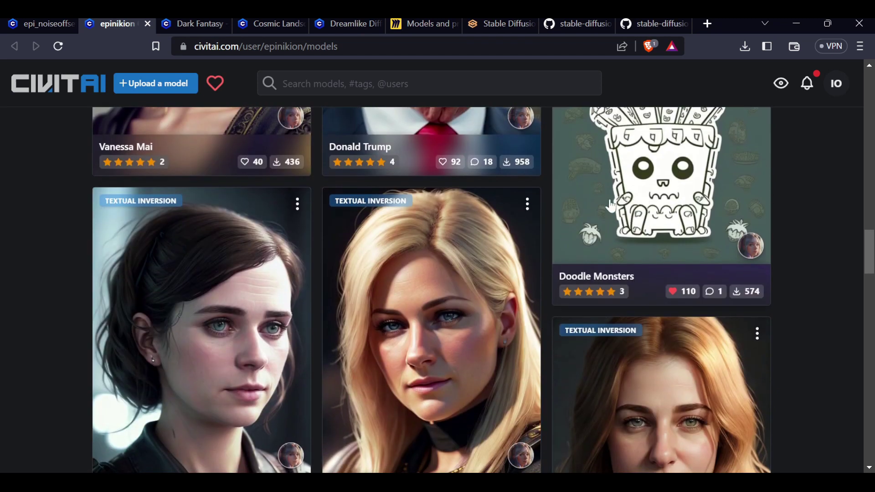
{"action": "scroll", "coordinate": [456, 324], "scroll_direction": "up", "scroll_amount": 2}
{"action": "scroll", "coordinate": [501, 328], "scroll_direction": "down", "scroll_amount": 6}
{"action": "scroll", "coordinate": [507, 334], "scroll_direction": "down", "scroll_amount": 15}
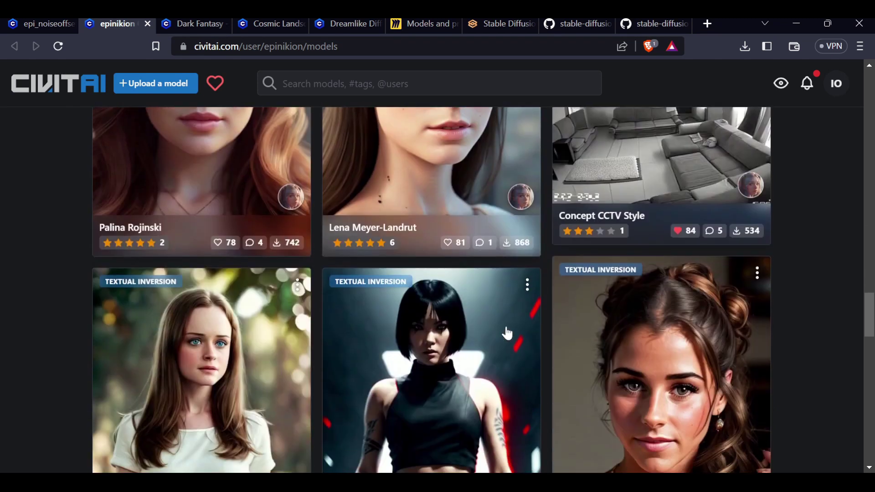
{"action": "scroll", "coordinate": [512, 328], "scroll_direction": "down", "scroll_amount": 8}
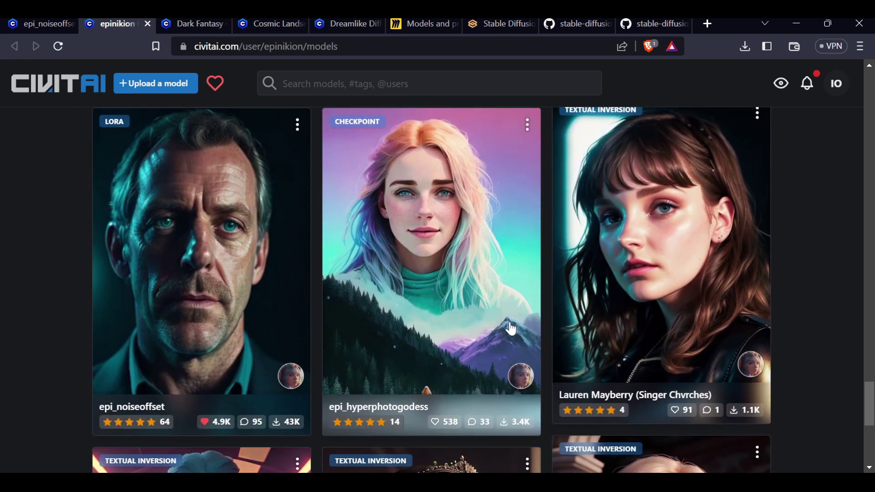
{"action": "scroll", "coordinate": [511, 329], "scroll_direction": "down", "scroll_amount": 6}
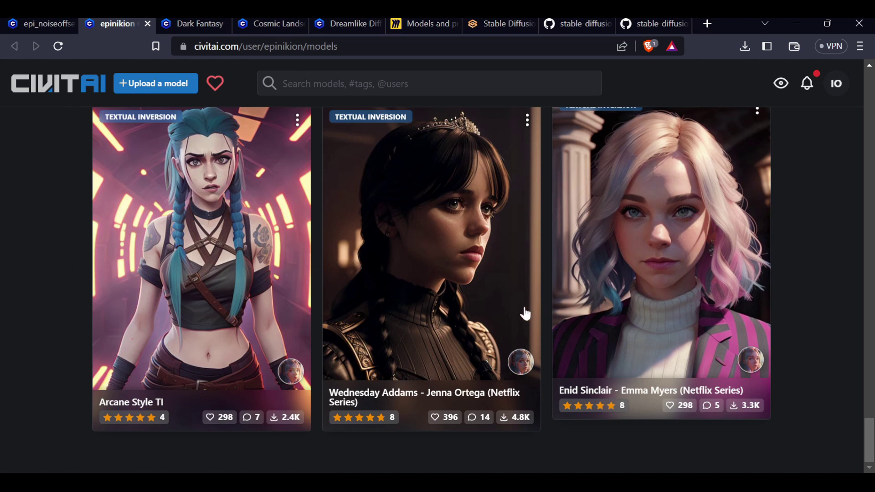
{"action": "scroll", "coordinate": [843, 289], "scroll_direction": "up", "scroll_amount": 15}
{"action": "scroll", "coordinate": [846, 287], "scroll_direction": "up", "scroll_amount": 20}
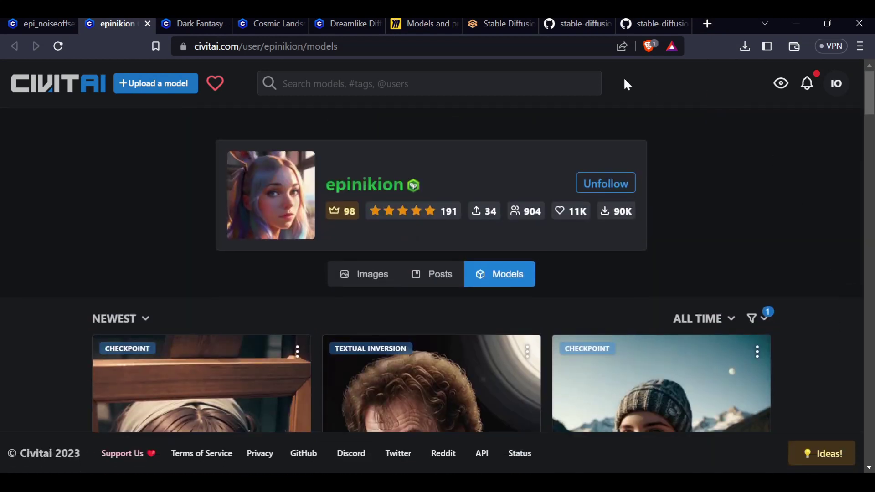
Check the epi_noiseoffset page, then scroll through the Dark Fantasy LoRA page.
{"action": "left_click", "coordinate": [27, 23]}
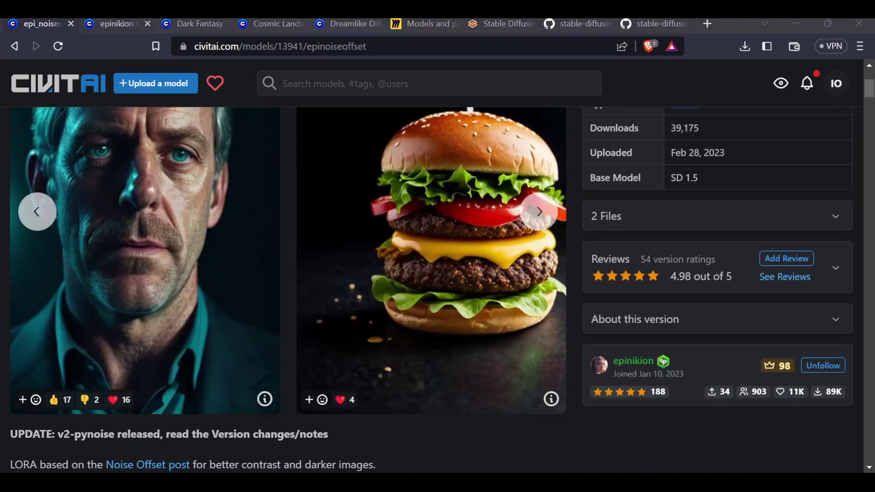
{"action": "left_click", "coordinate": [196, 23]}
{"action": "scroll", "coordinate": [406, 292], "scroll_direction": "down", "scroll_amount": 7}
{"action": "scroll", "coordinate": [392, 293], "scroll_direction": "up", "scroll_amount": 4}
{"action": "scroll", "coordinate": [321, 319], "scroll_direction": "down", "scroll_amount": 2}
{"action": "scroll", "coordinate": [318, 325], "scroll_direction": "down", "scroll_amount": 1}
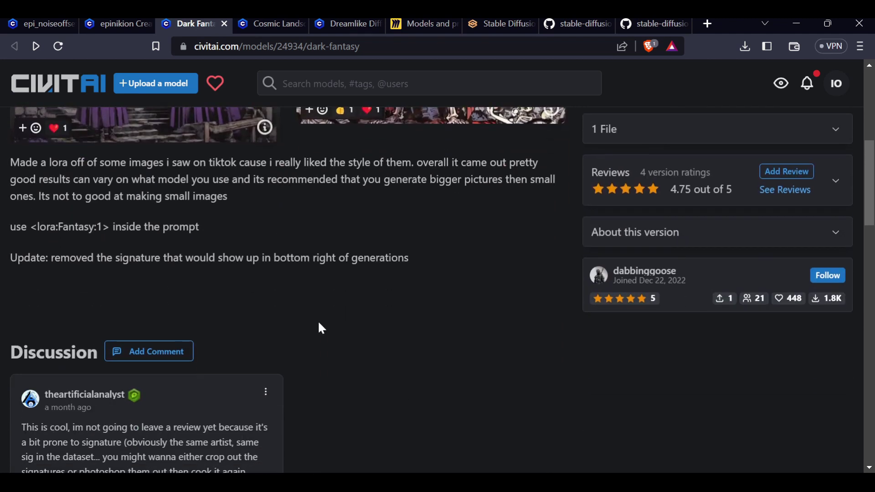
{"action": "scroll", "coordinate": [319, 323], "scroll_direction": "up", "scroll_amount": 4}
Scroll the epi_noiseoffset description, then go back to the Stable Diffusion barbarian prompt page.
{"action": "left_click", "coordinate": [43, 23]}
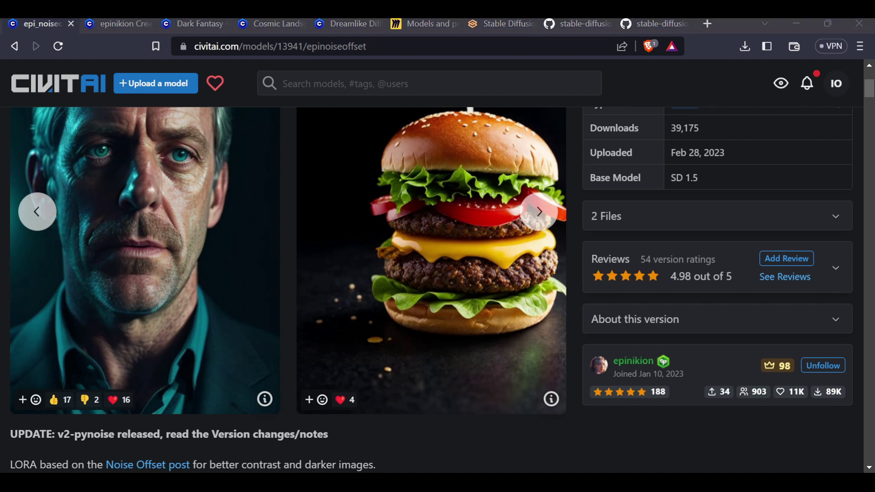
{"action": "scroll", "coordinate": [226, 293], "scroll_direction": "down", "scroll_amount": 5}
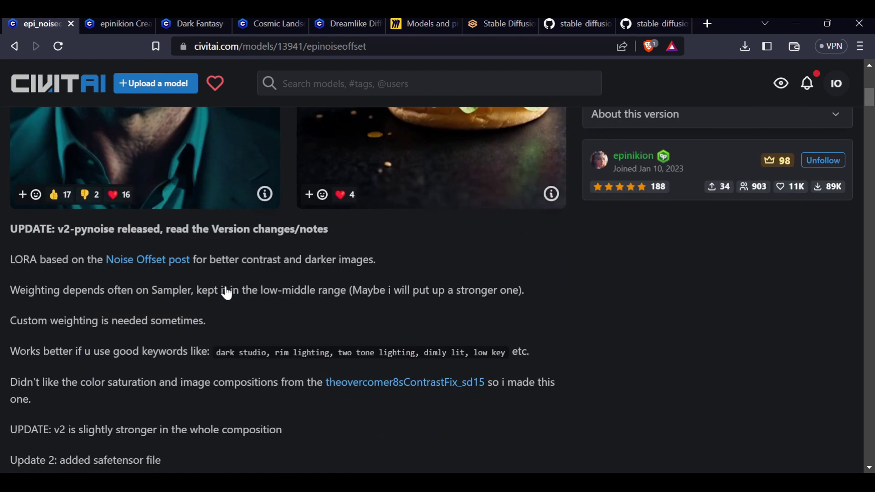
{"action": "scroll", "coordinate": [228, 288], "scroll_direction": "up", "scroll_amount": 6}
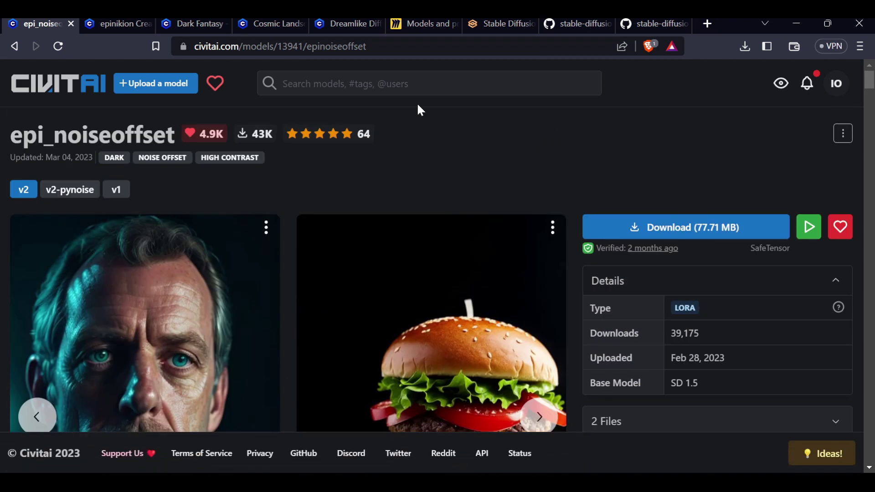
{"action": "left_click", "coordinate": [498, 24]}
{"action": "scroll", "coordinate": [631, 296], "scroll_direction": "up", "scroll_amount": 8}
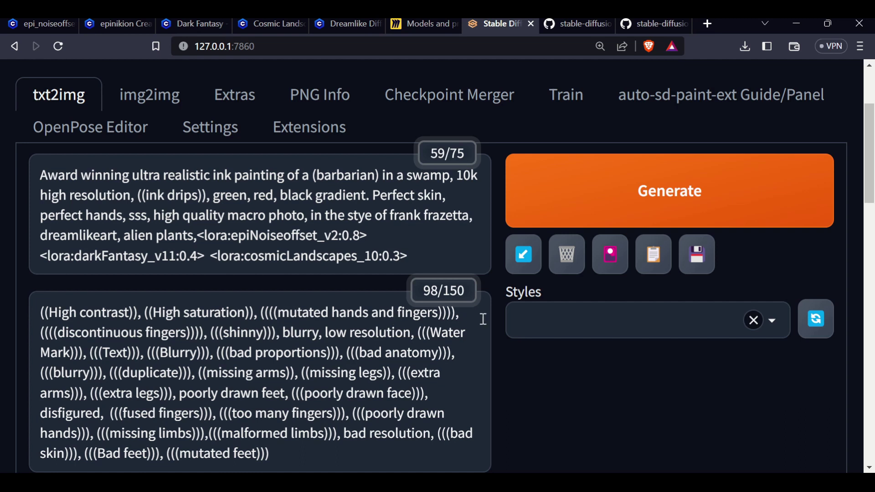
Review the barbarian prompt, sampling settings and green image results, then bring up Dreamlike Diffusion 1.0.
{"action": "scroll", "coordinate": [554, 360], "scroll_direction": "down", "scroll_amount": 4}
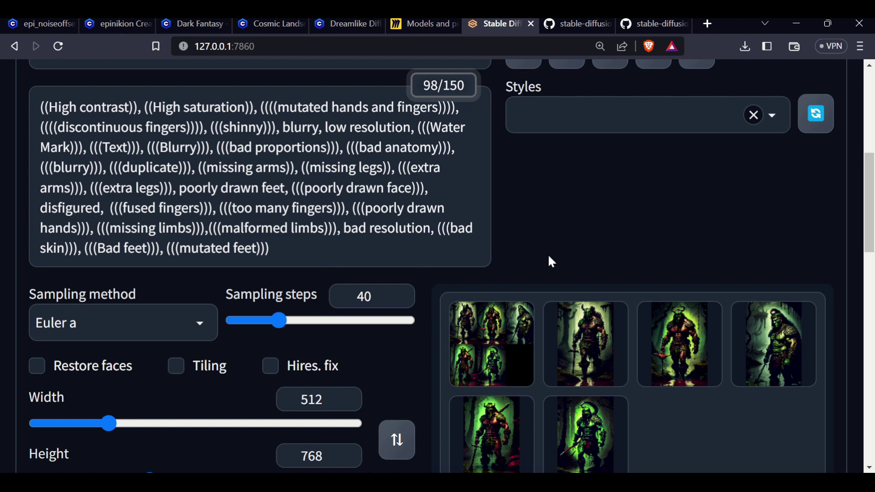
{"action": "scroll", "coordinate": [551, 261], "scroll_direction": "up", "scroll_amount": 5}
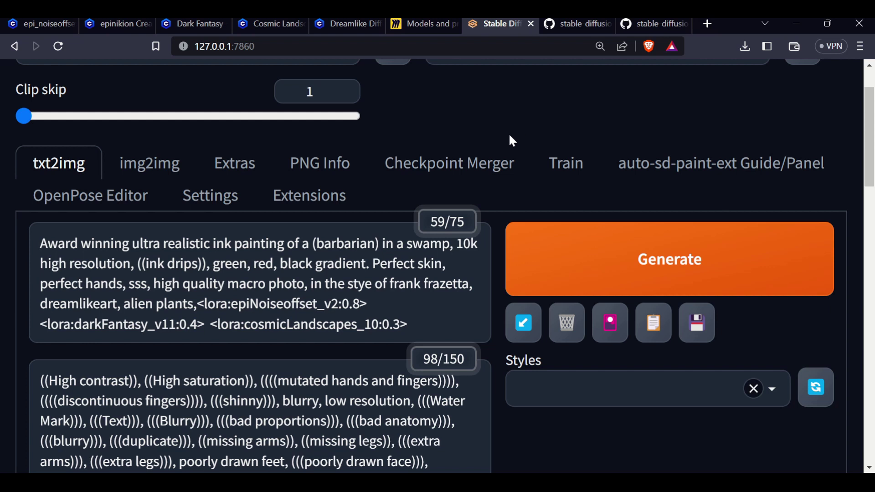
{"action": "scroll", "coordinate": [547, 203], "scroll_direction": "up", "scroll_amount": 1}
{"action": "scroll", "coordinate": [542, 208], "scroll_direction": "down", "scroll_amount": 1}
{"action": "scroll", "coordinate": [541, 207], "scroll_direction": "down", "scroll_amount": 6}
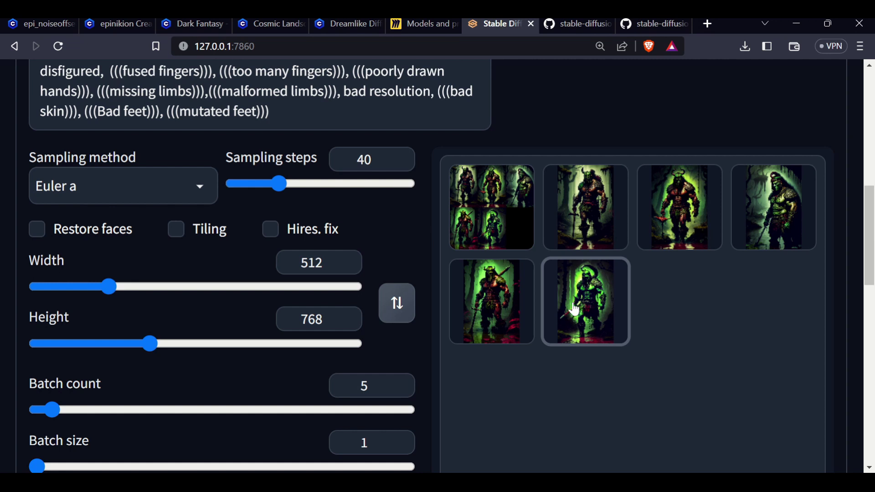
{"action": "scroll", "coordinate": [579, 311], "scroll_direction": "up", "scroll_amount": 7}
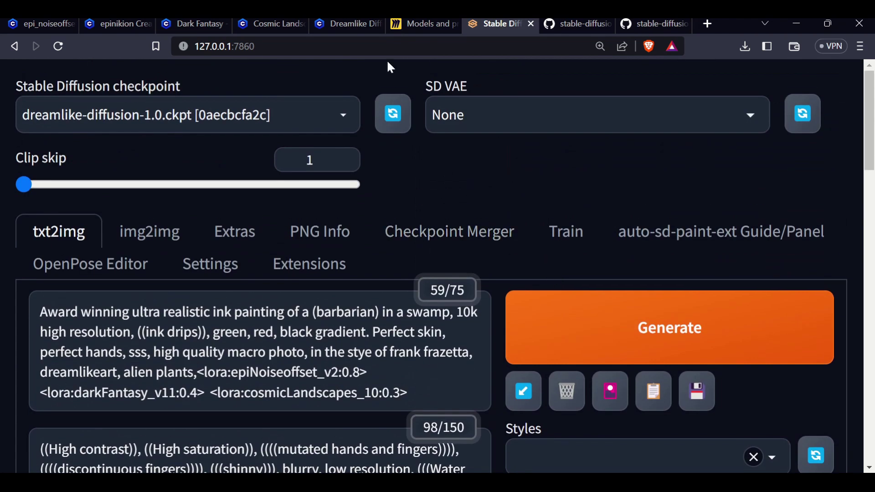
{"action": "left_click", "coordinate": [328, 22]}
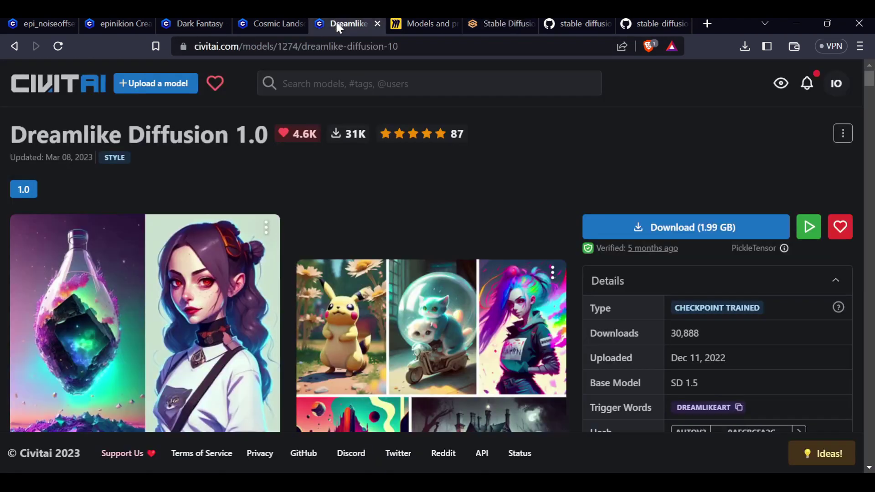
Cycle through Cosmic Landscapes, Dark Fantasy and the creator's model list, ending on epi_noiseoffset.
{"action": "left_click", "coordinate": [270, 23]}
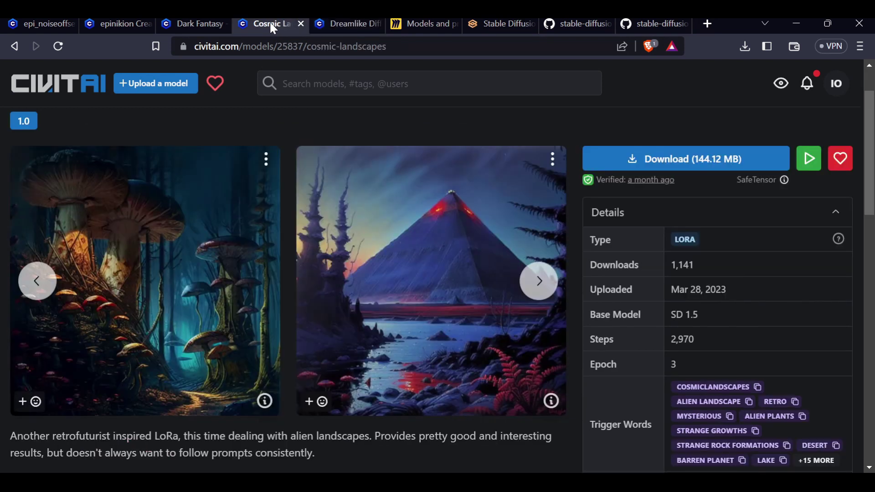
{"action": "left_click", "coordinate": [182, 23]}
{"action": "left_click", "coordinate": [113, 24]}
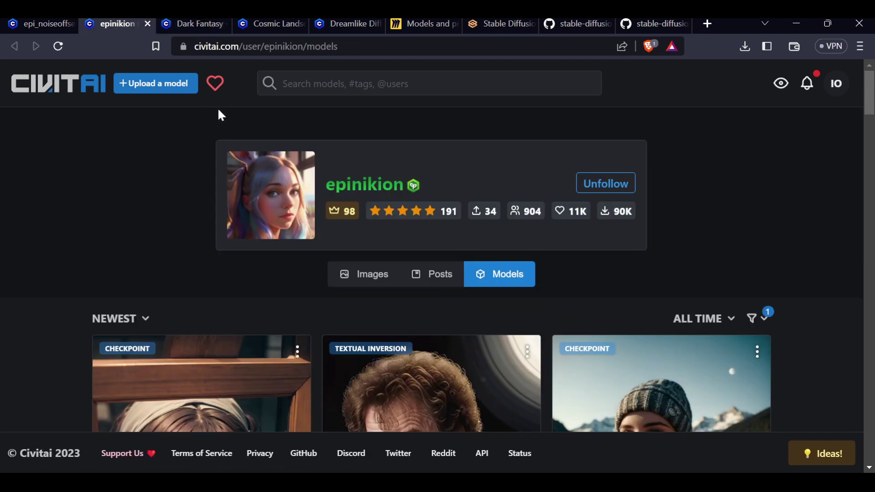
{"action": "scroll", "coordinate": [135, 169], "scroll_direction": "down", "scroll_amount": 5}
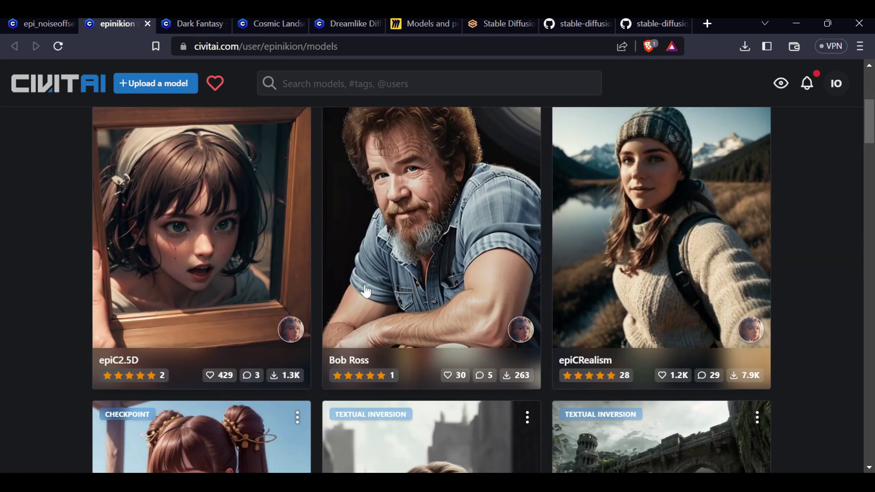
{"action": "scroll", "coordinate": [323, 335], "scroll_direction": "up", "scroll_amount": 5}
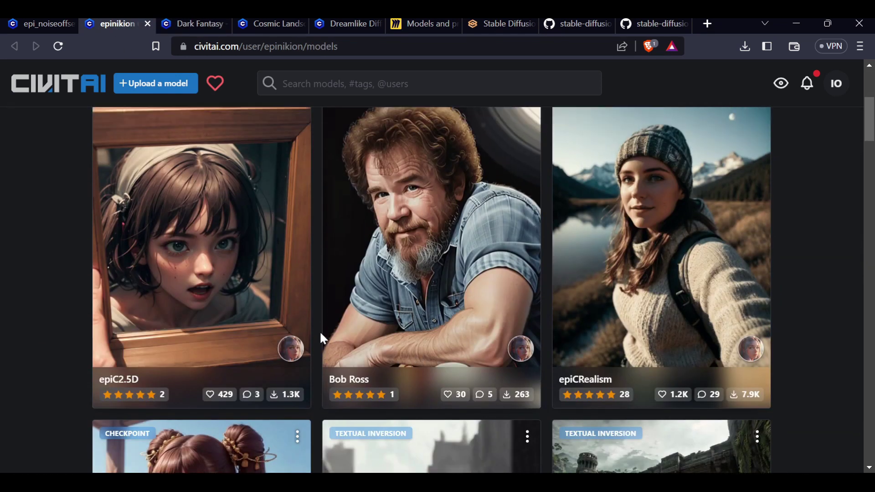
{"action": "left_click", "coordinate": [40, 25]}
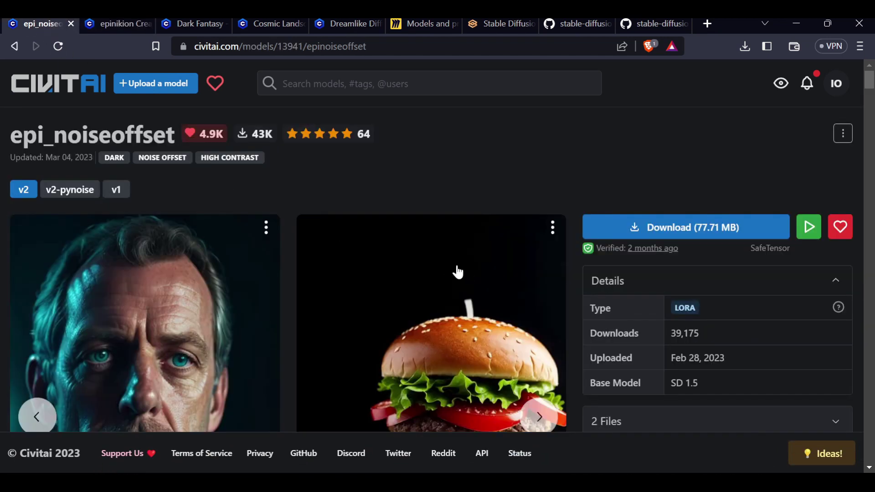